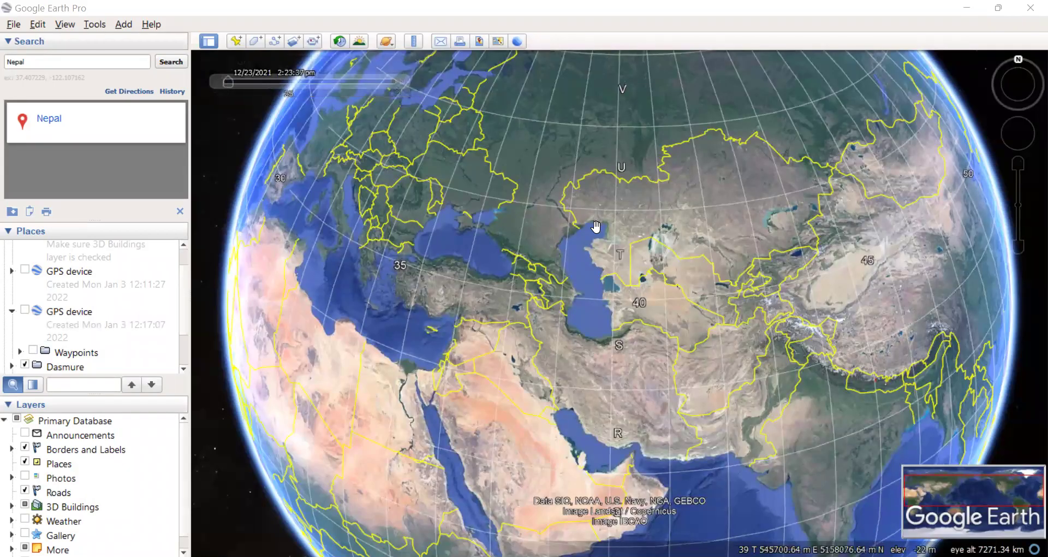
Set the globe's latitude/longitude display to Decimal Degrees in the program options and apply the change.
scroll(598, 230, down, 3)
scroll(595, 266, down, 2)
drag(595, 266, 562, 294)
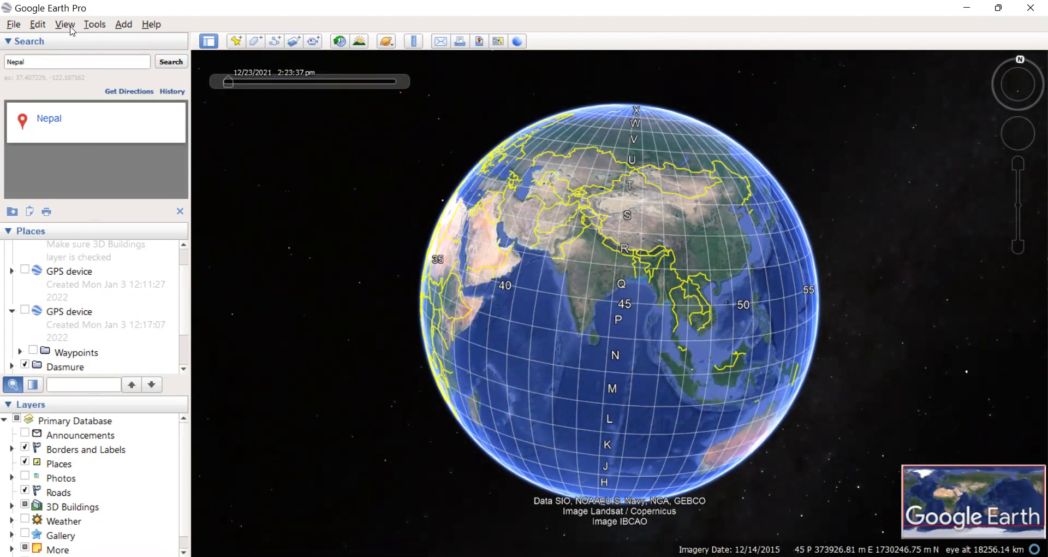
click(89, 26)
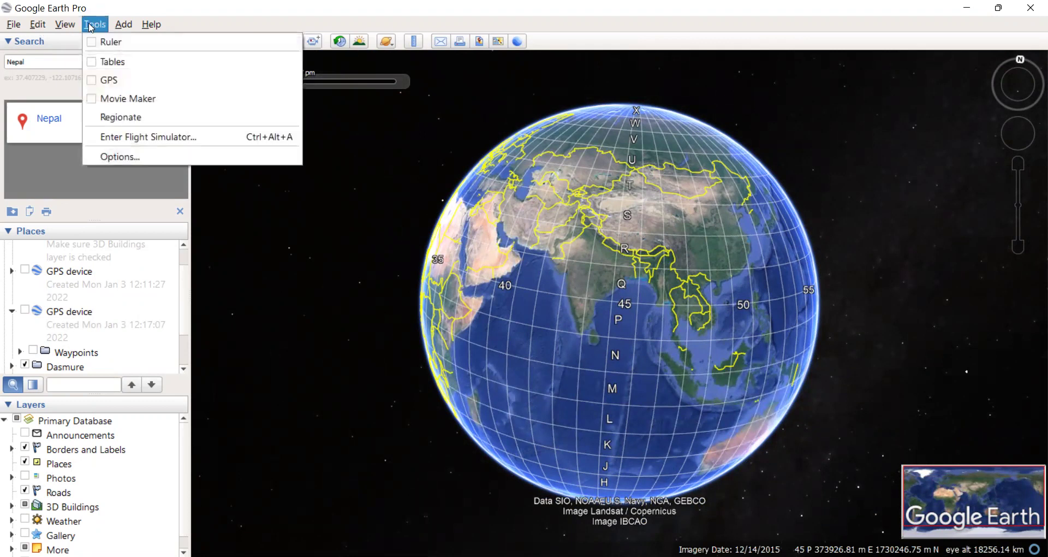
click(130, 157)
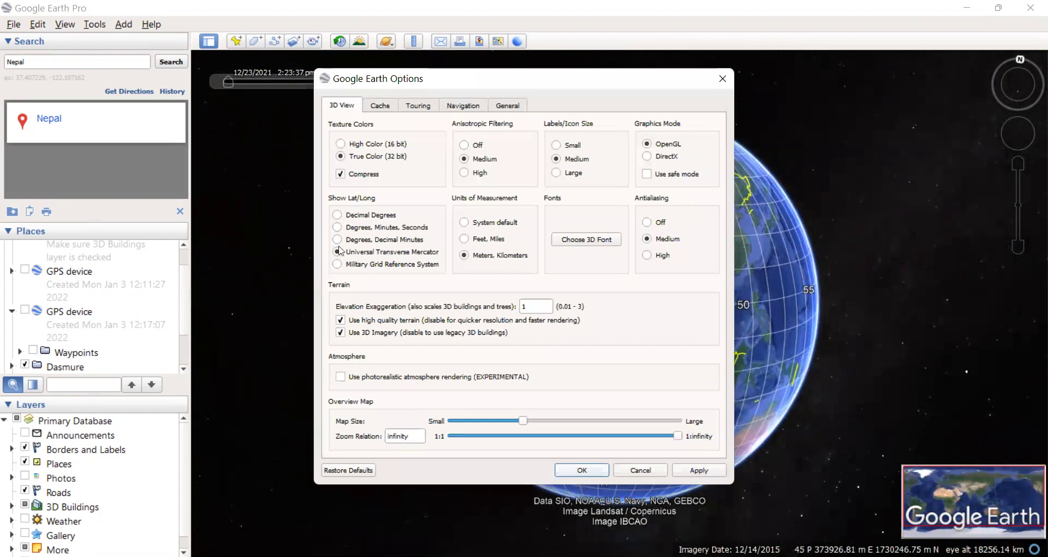
click(338, 216)
click(706, 470)
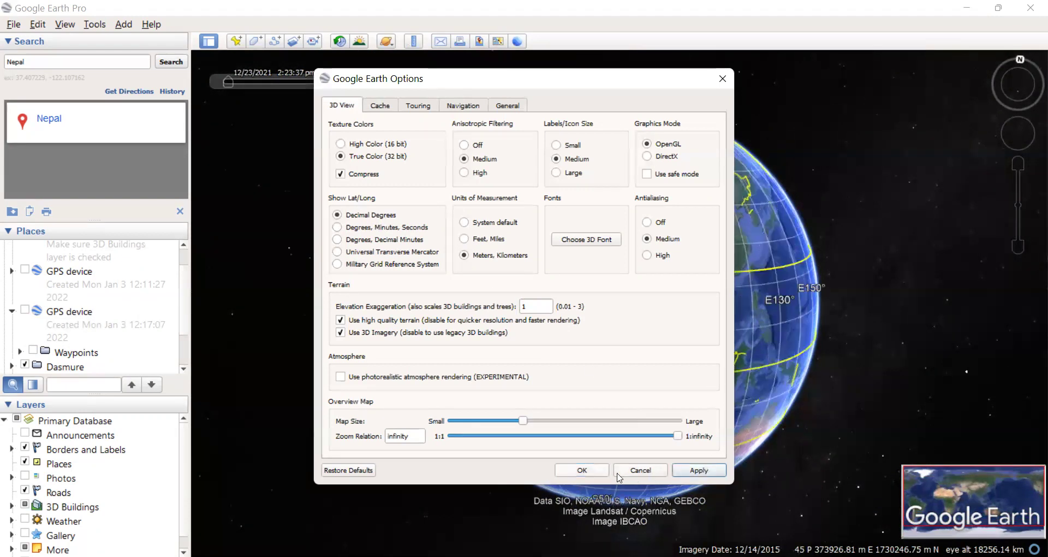
click(599, 473)
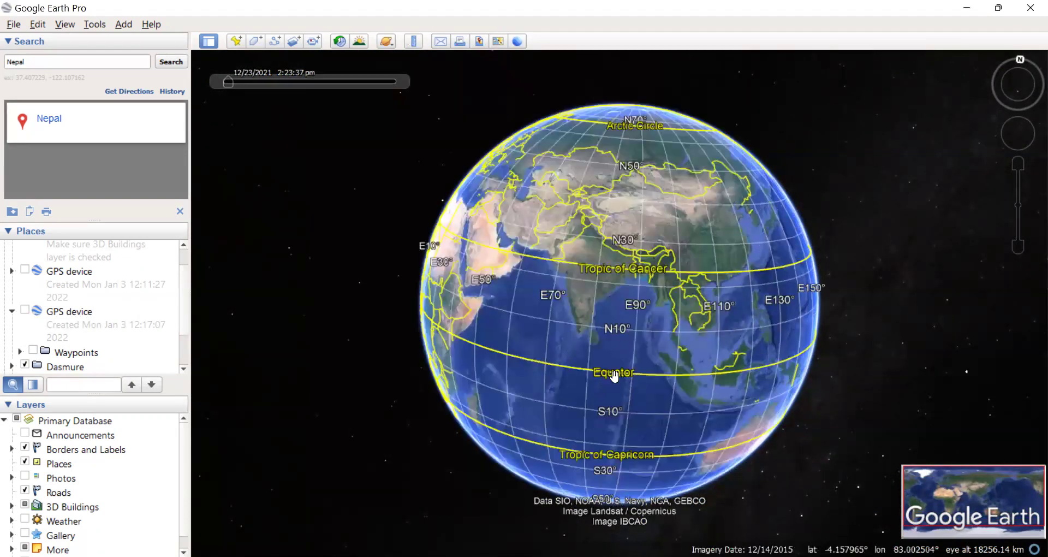
Examine the latitude and longitude grid around the Equator and Prime Meridian crossing near West Africa, with north up.
drag(651, 372, 731, 359)
drag(620, 365, 630, 318)
scroll(600, 306, up, 3)
drag(562, 346, 633, 185)
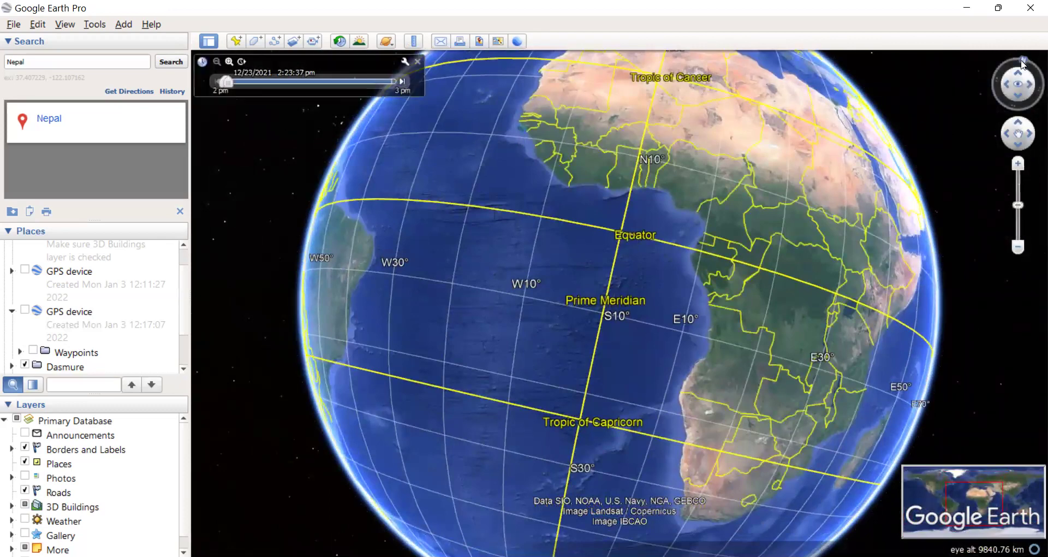
key(n)
scroll(632, 235, up, 5)
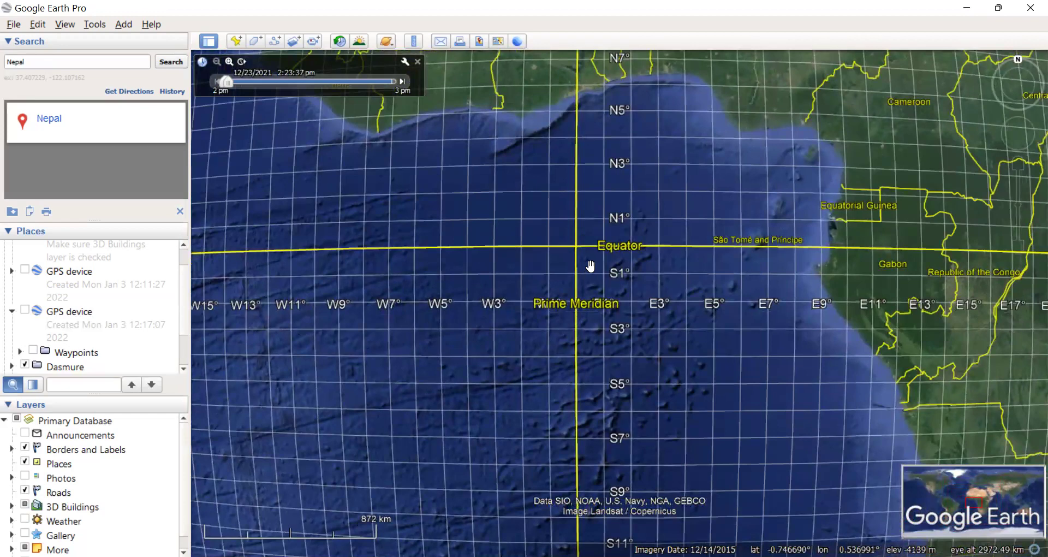
scroll(613, 290, down, 5)
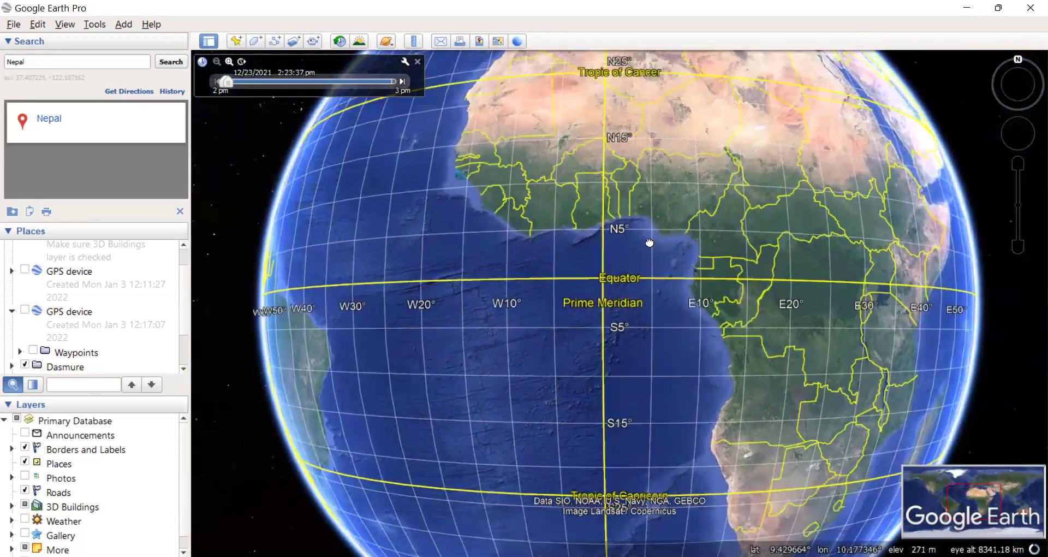
drag(650, 242, 634, 295)
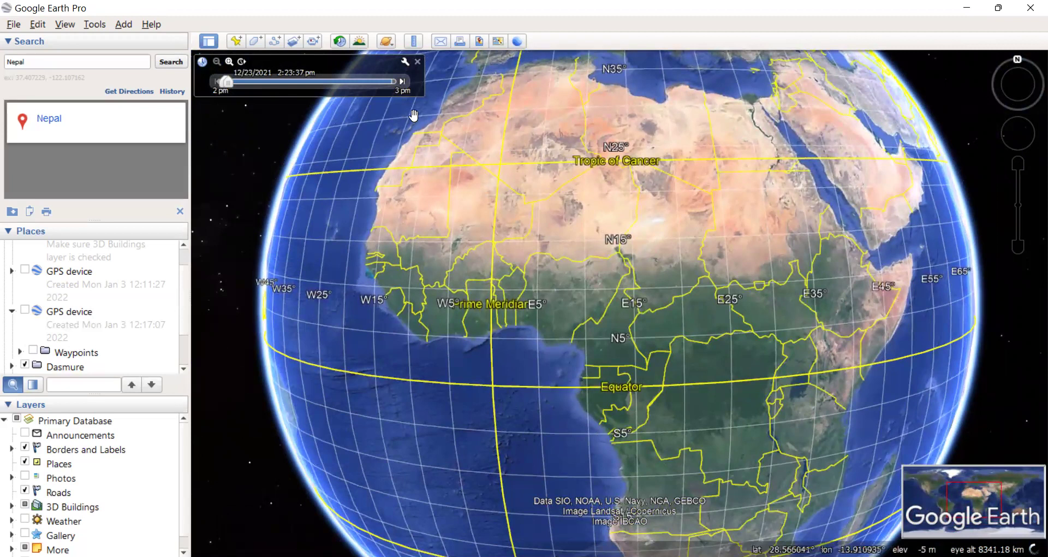
drag(536, 273, 554, 171)
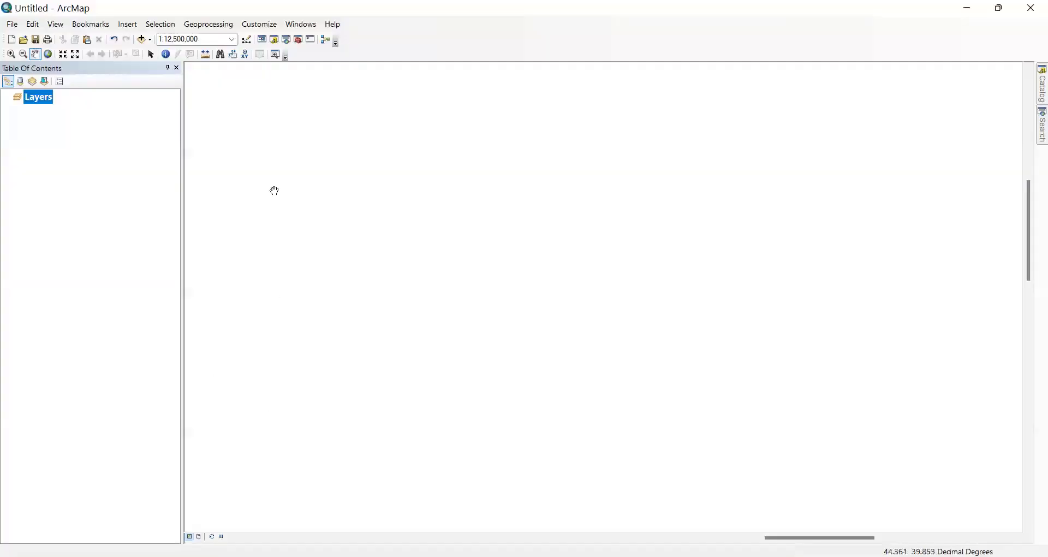
In ArcMap, add the world_administrative_units_2000.shp shapefile from the world_data folder to the empty map.
click(151, 42)
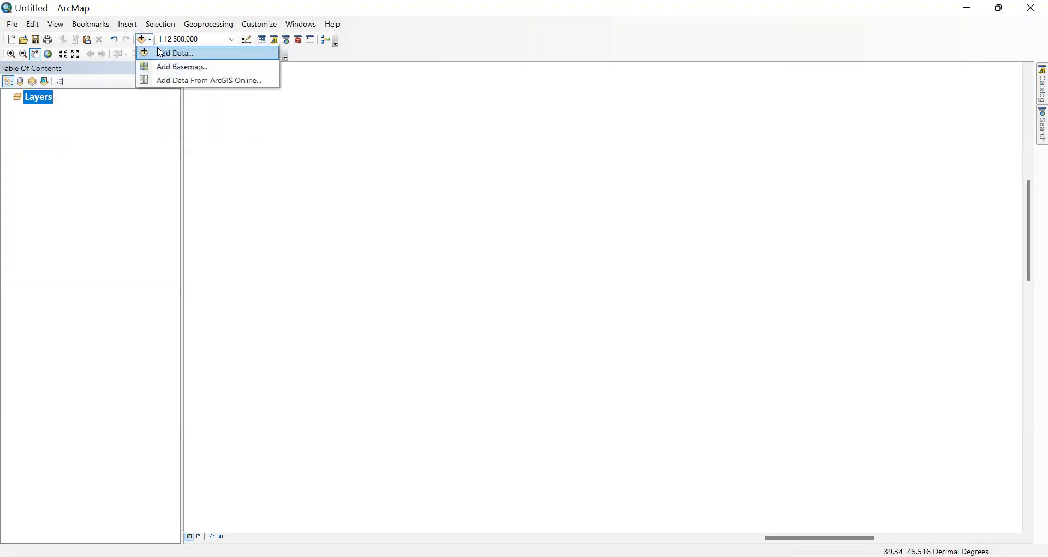
click(161, 54)
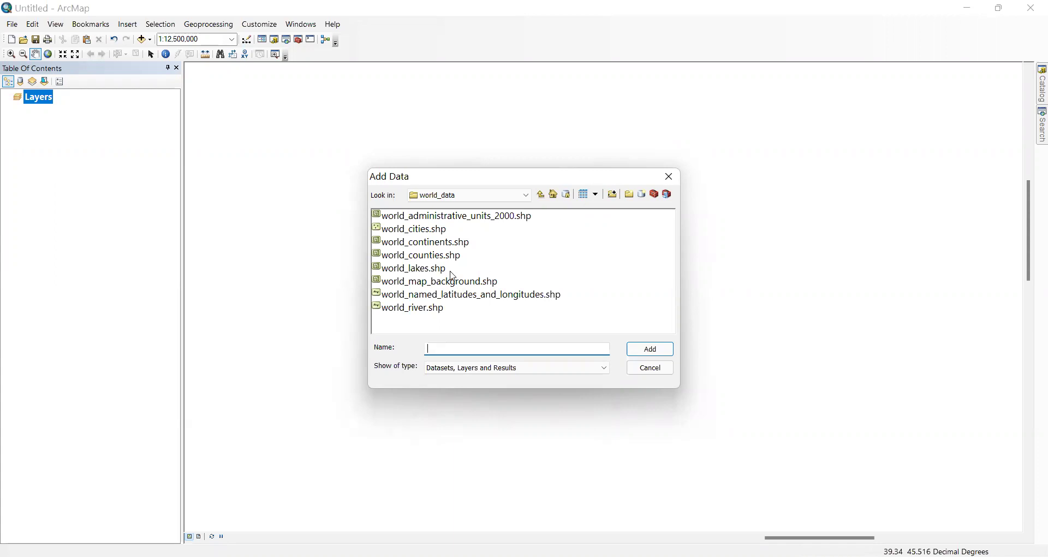
click(415, 269)
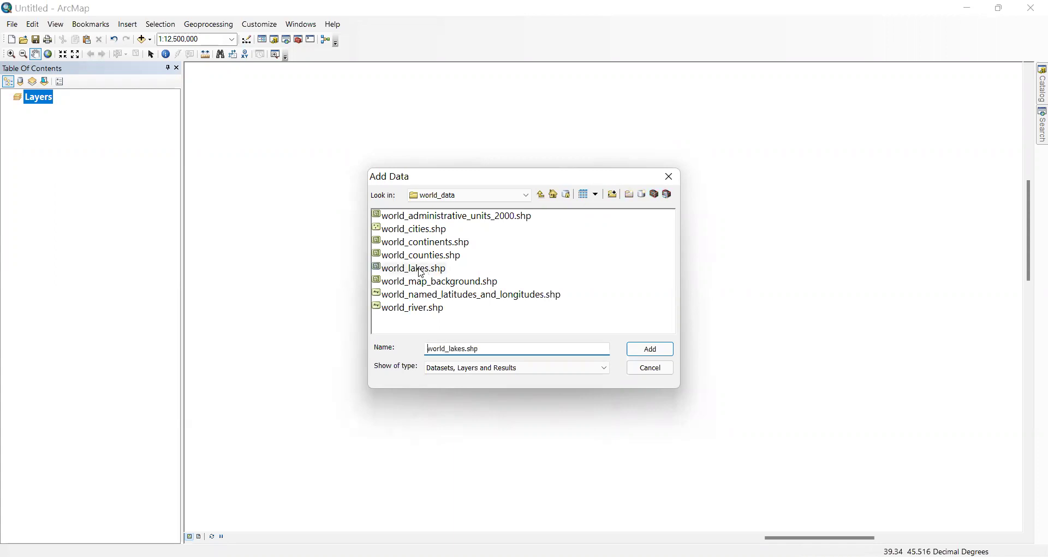
click(541, 197)
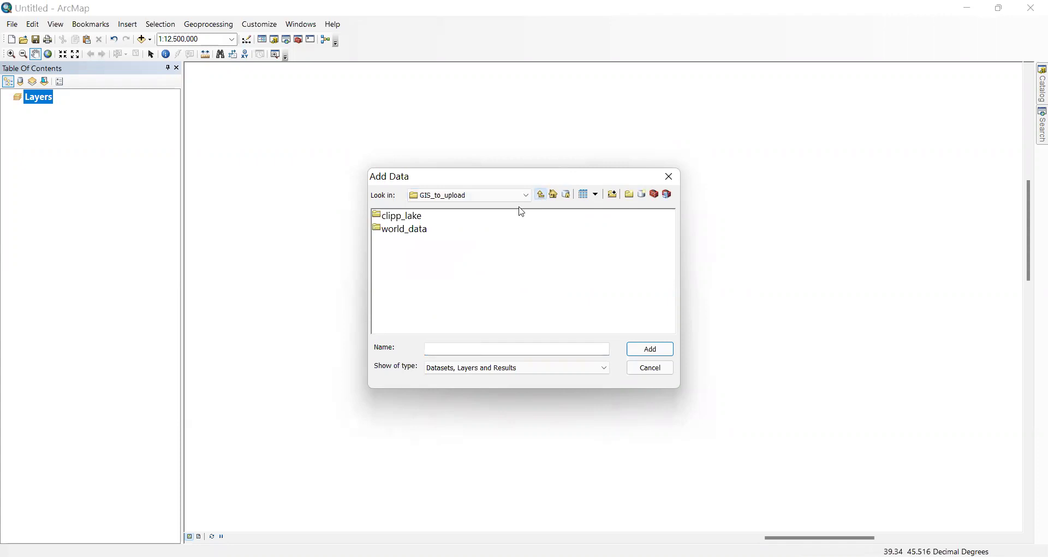
double_click(413, 232)
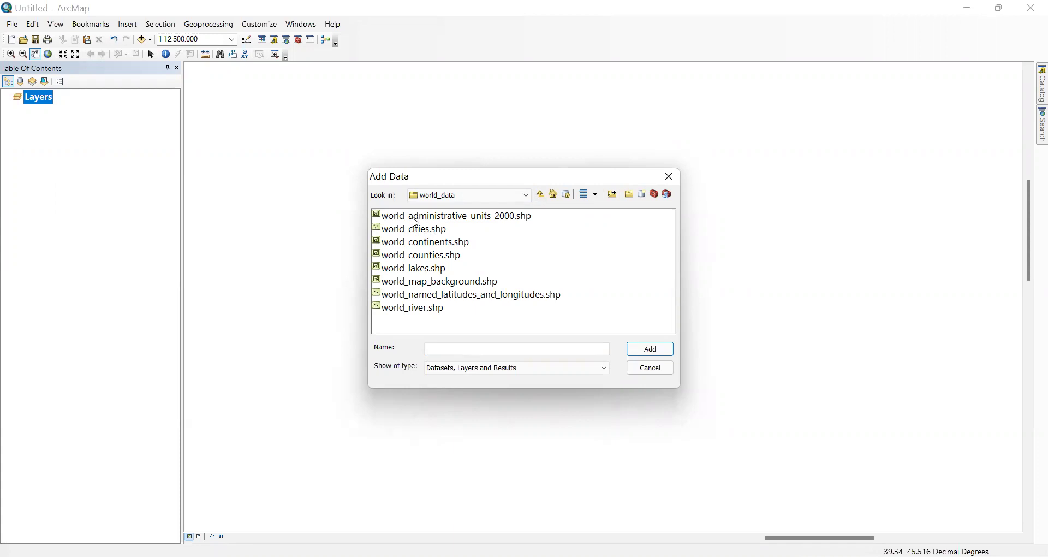
click(415, 219)
click(639, 350)
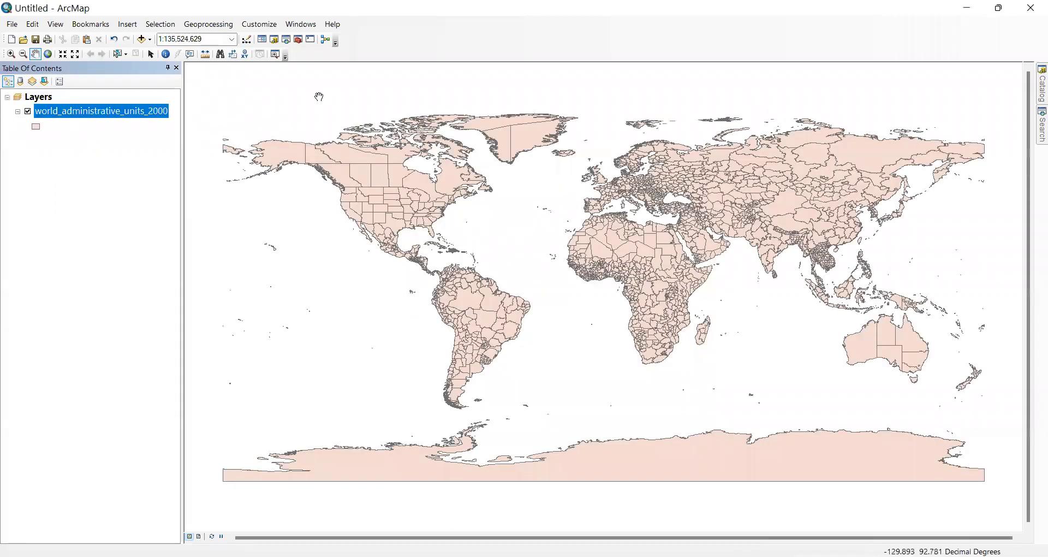
Add the world_lakes.shp shapefile from the world_data folder to the map.
click(149, 39)
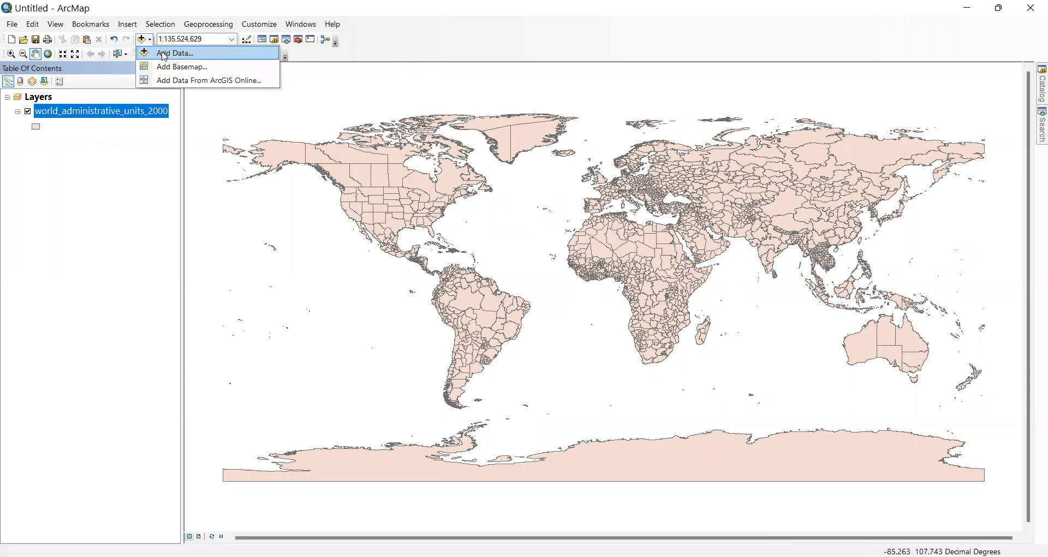
click(165, 55)
click(414, 271)
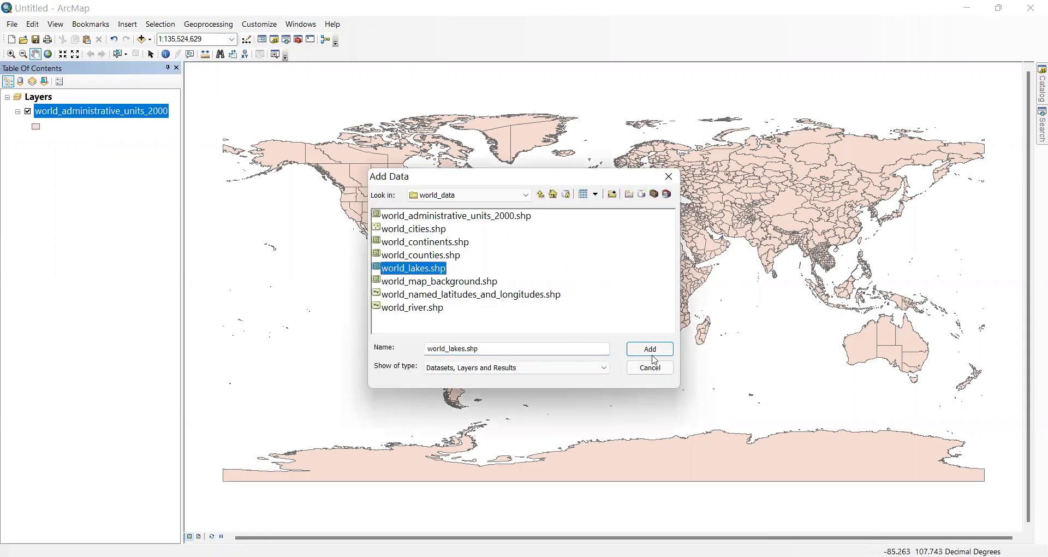
click(650, 351)
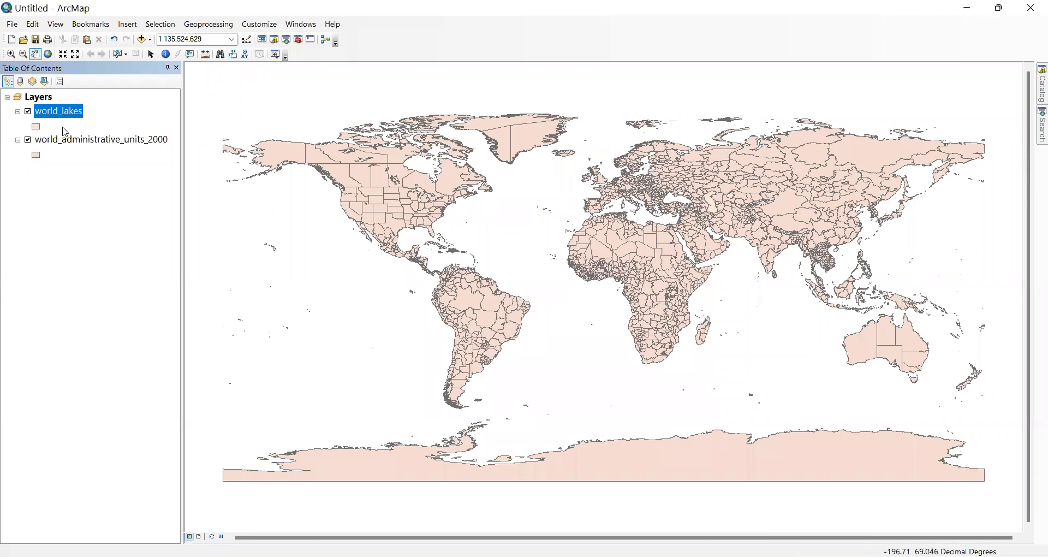
Change the fill colour of the world_lakes layer symbol to a strong blue.
click(38, 128)
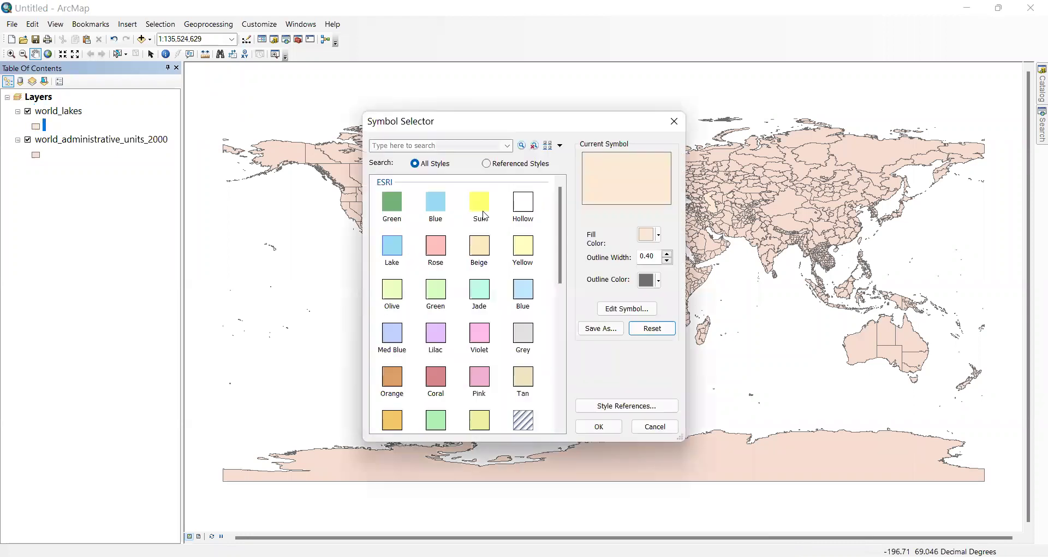
click(655, 236)
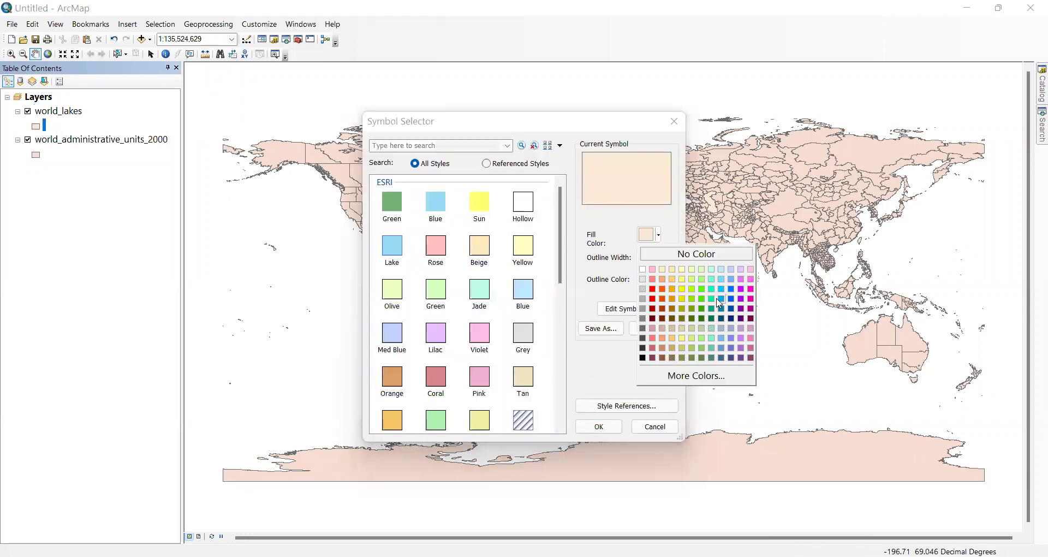
click(732, 299)
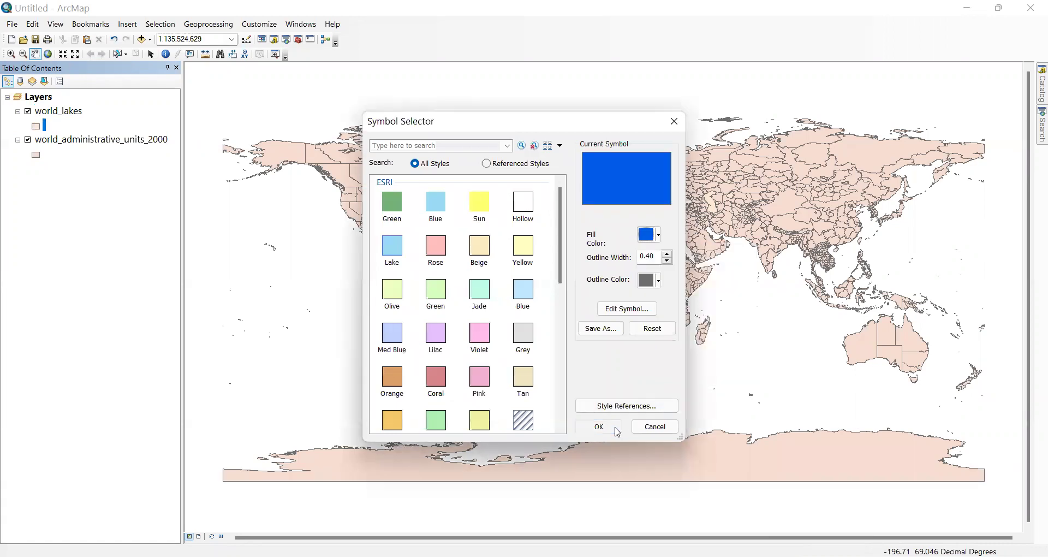
click(608, 427)
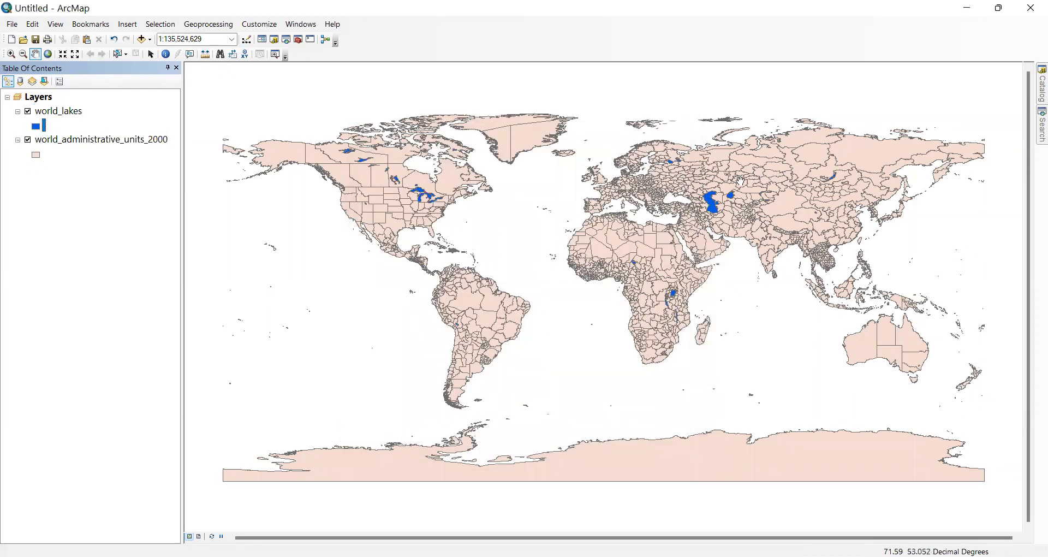
Hide the world_administrative_units_2000 layer and inspect the lake polygons on their own.
click(46, 143)
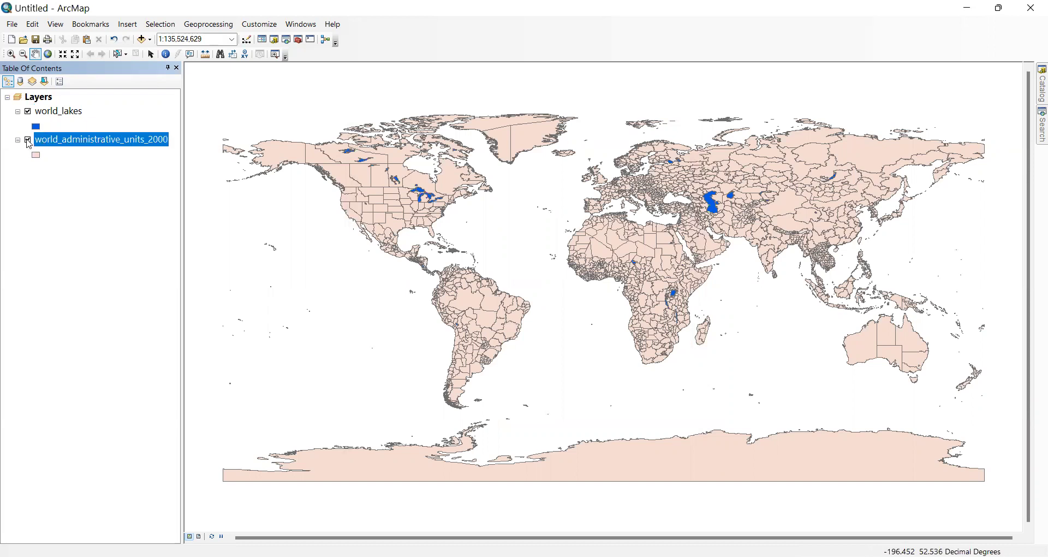
click(27, 140)
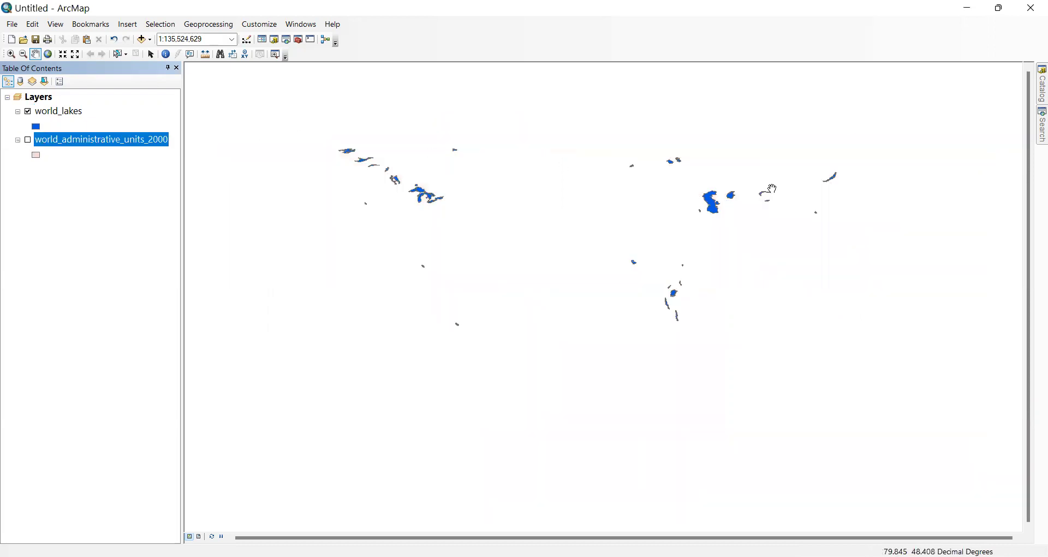
scroll(718, 180, up, 1)
scroll(716, 180, down, 3)
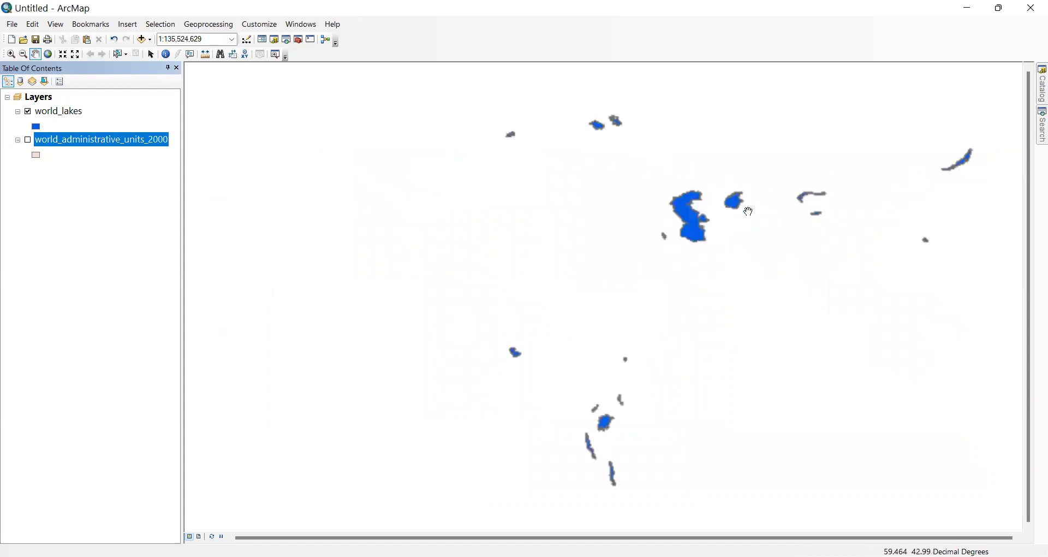
scroll(714, 205, up, 3)
scroll(716, 206, up, 1)
scroll(566, 208, up, 1)
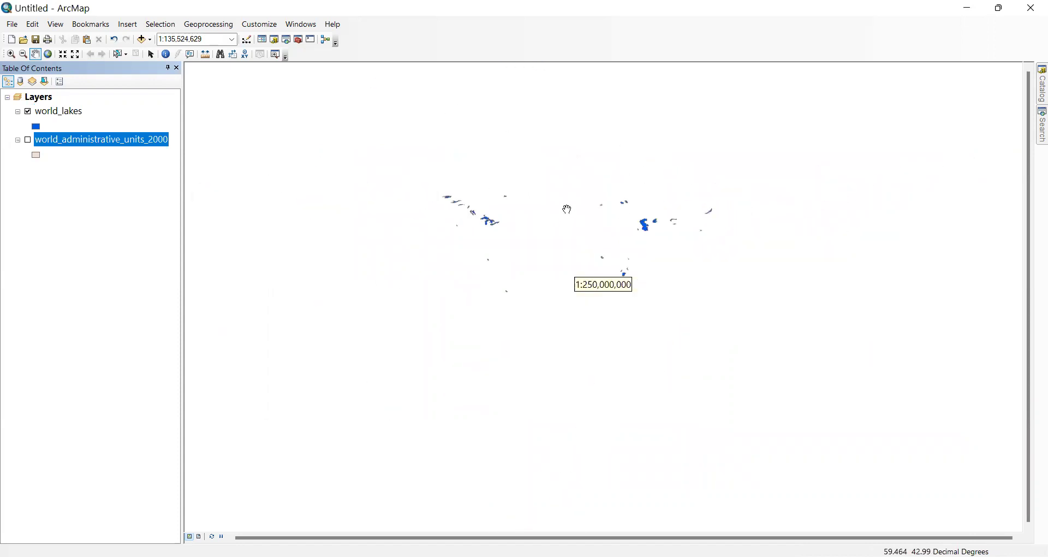
scroll(571, 185, down, 1)
Open the attribute table of the world_lakes layer and sort its NAME field in ascending order.
click(57, 111)
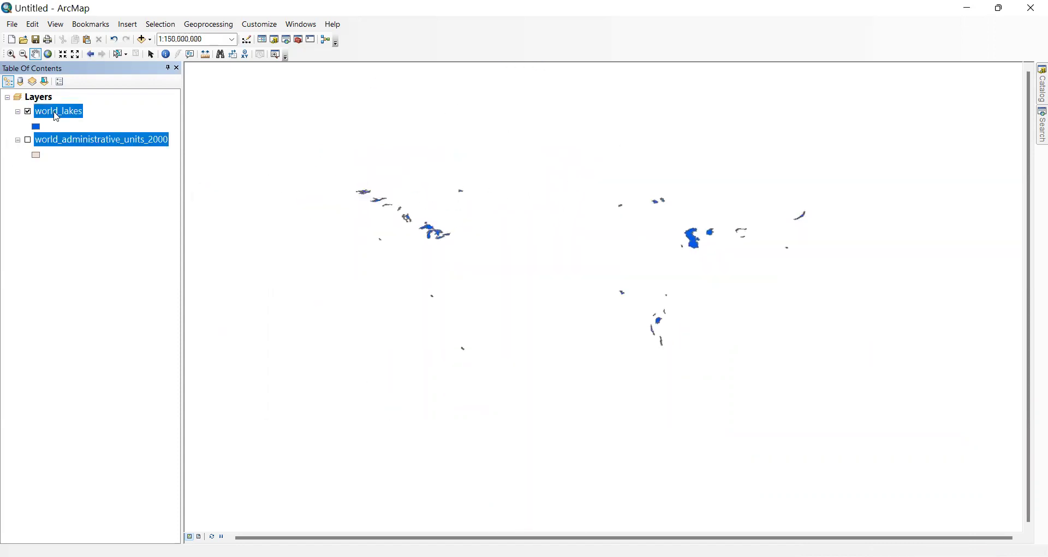
right_click(57, 113)
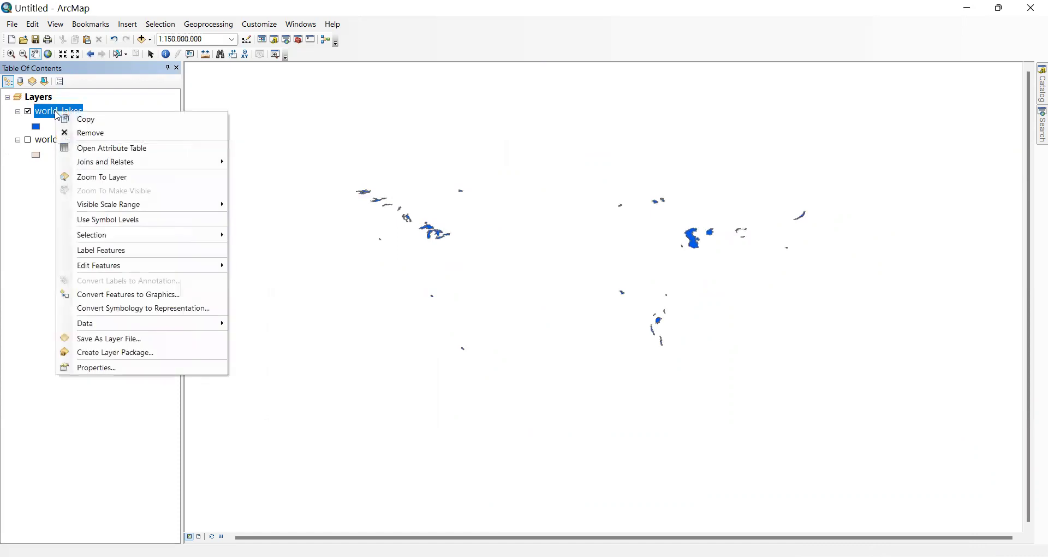
click(82, 148)
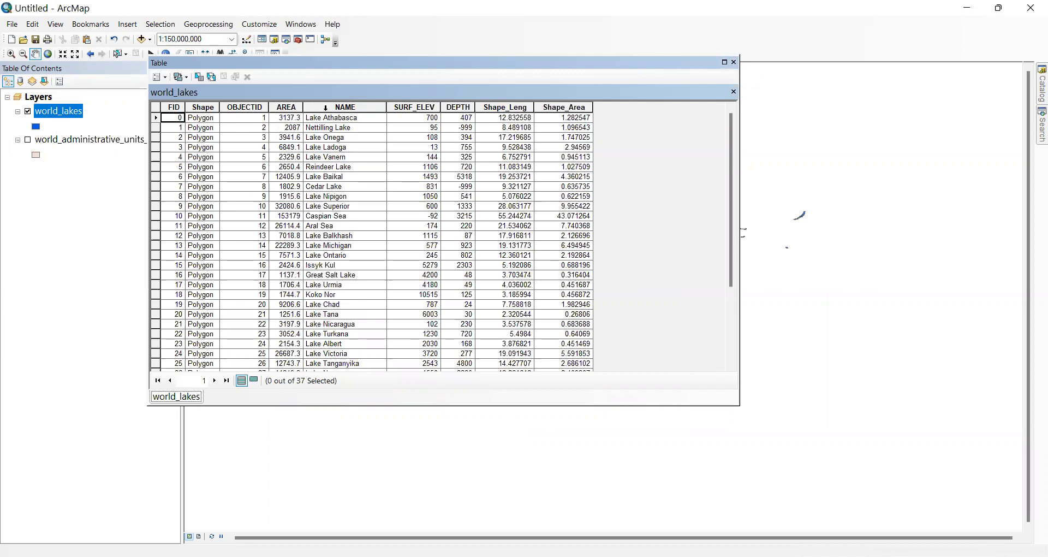
click(346, 107)
right_click(337, 108)
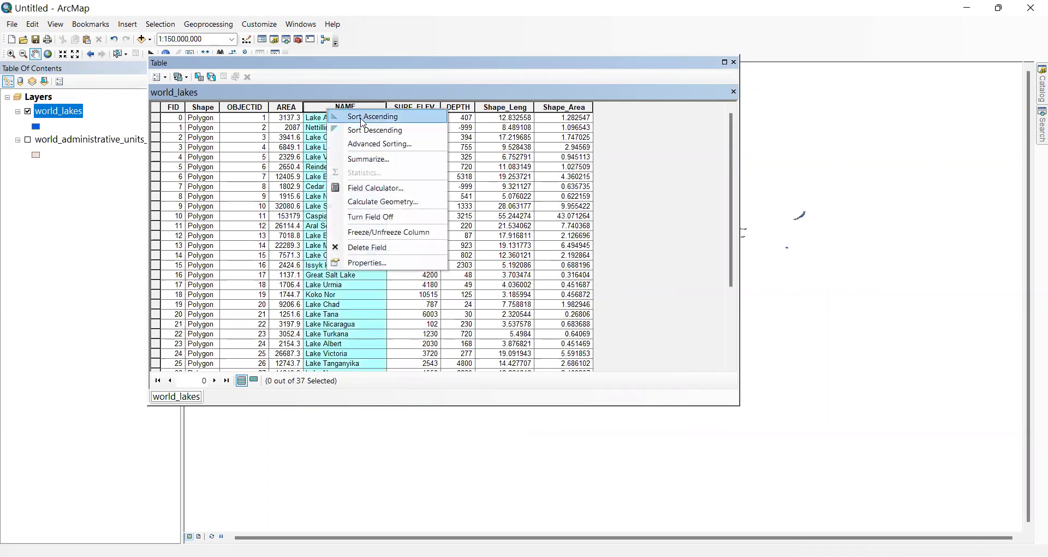
click(360, 118)
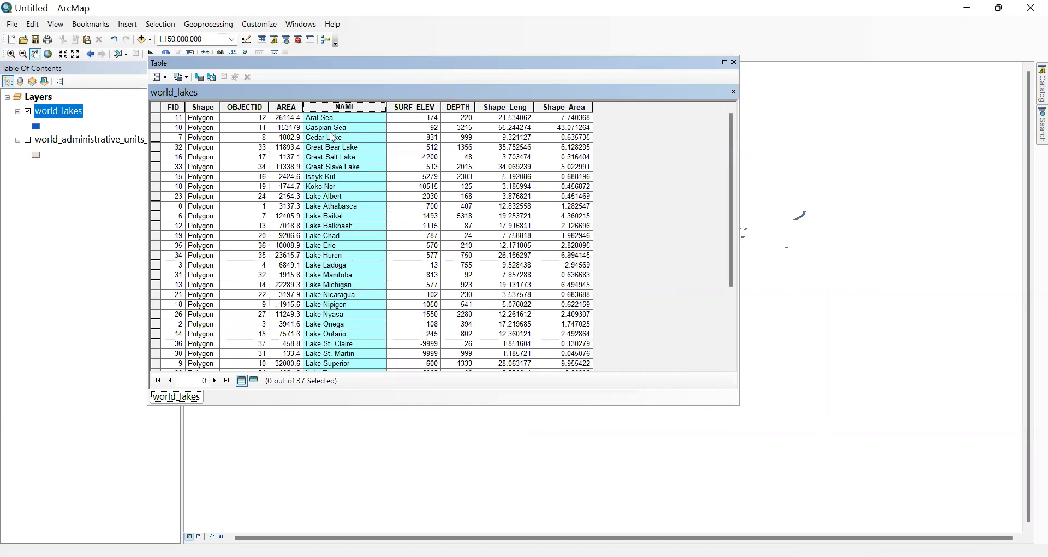
Select the Caspian Sea record in the world_lakes table and check its highlighted polygon on the map.
click(156, 129)
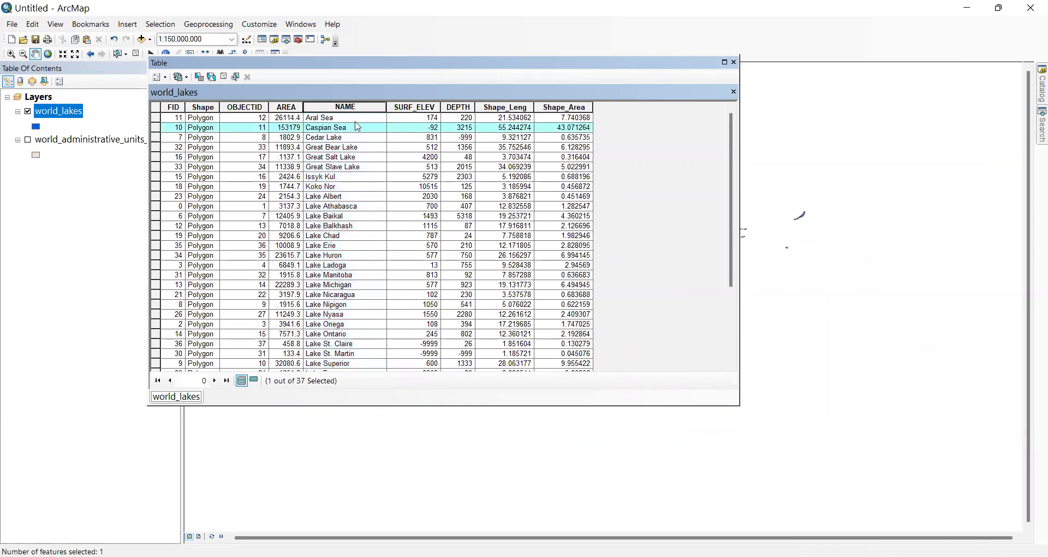
drag(619, 65, 456, 83)
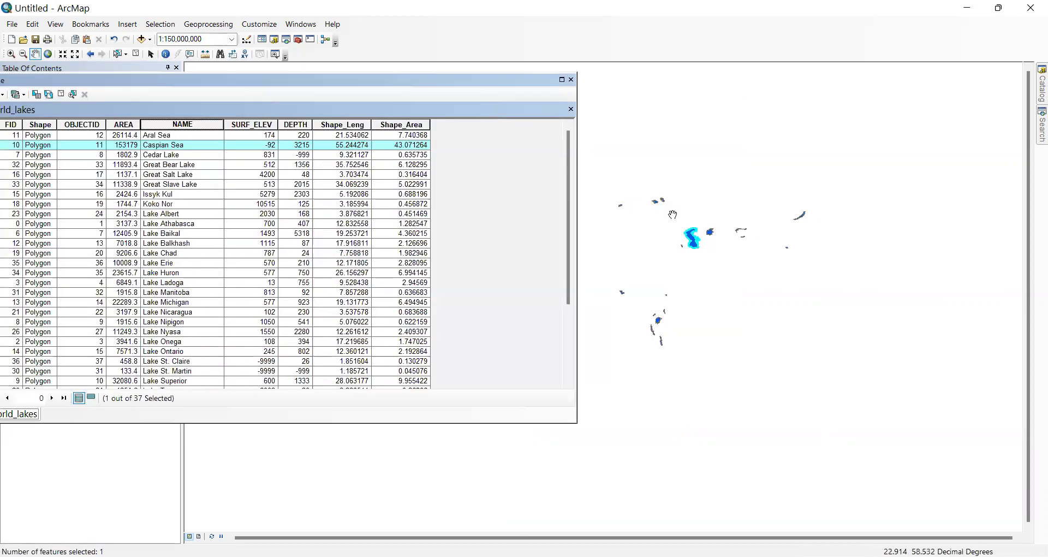
drag(393, 79, 547, 62)
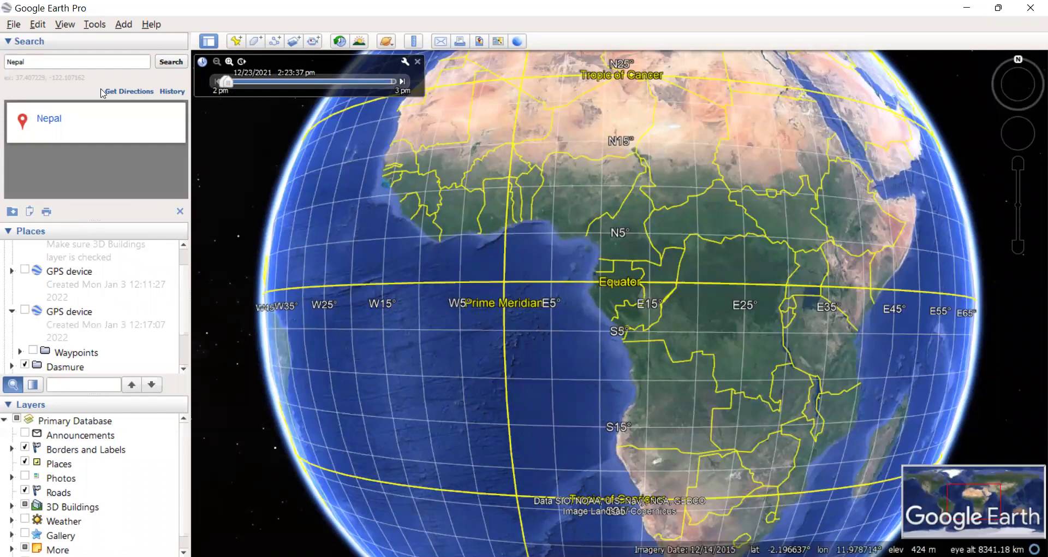
Switch to Google Earth Pro, search for "caspian sea" and examine its location on the coordinate grid.
drag(44, 65, 1, 53)
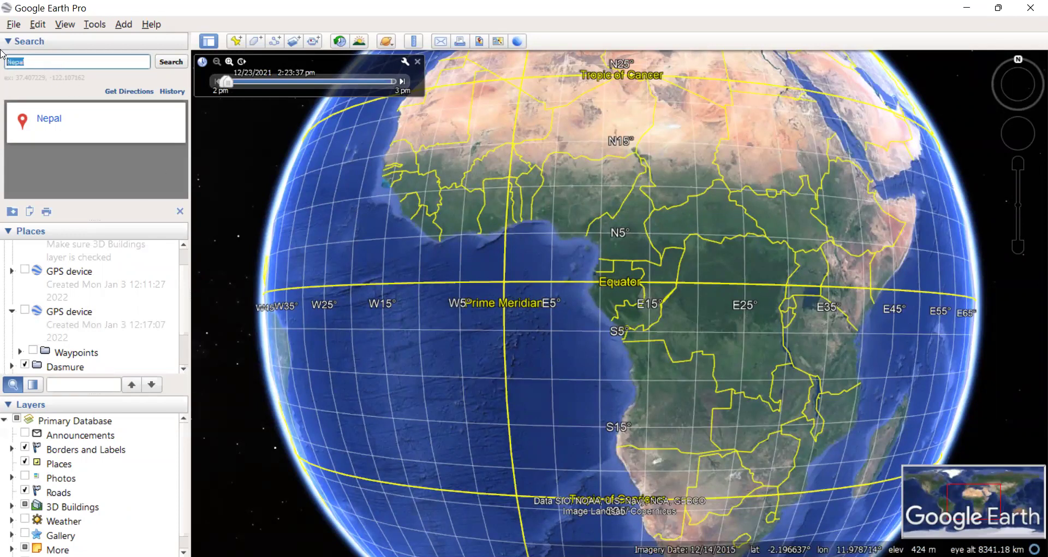
text(caspian )
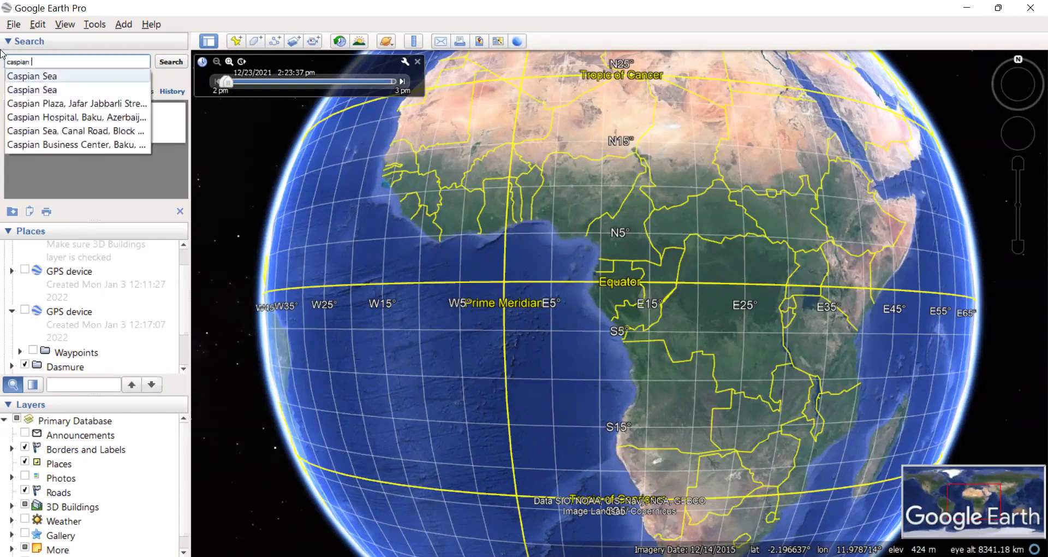
text(sea)
key(Return)
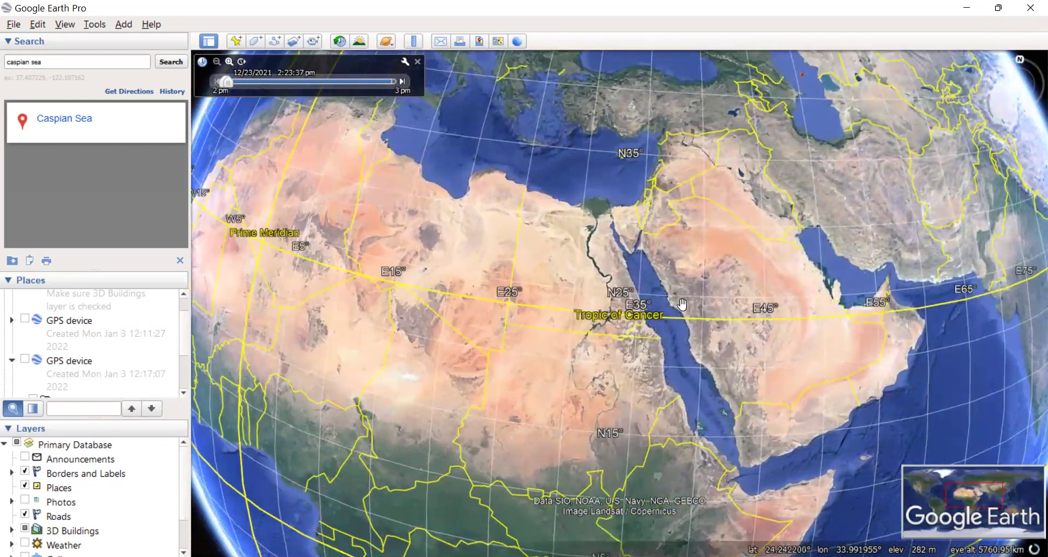
drag(682, 304, 687, 249)
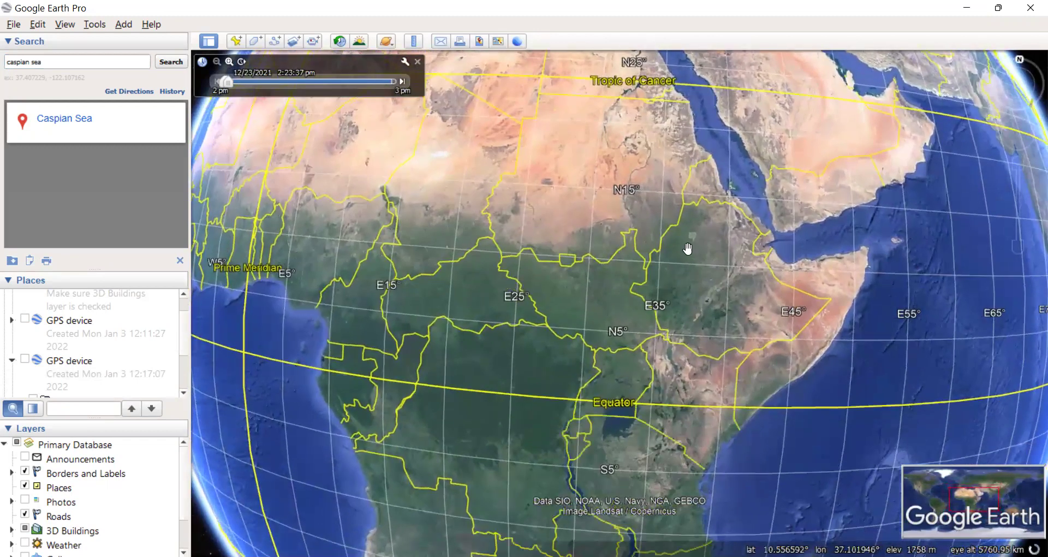
drag(704, 150, 687, 297)
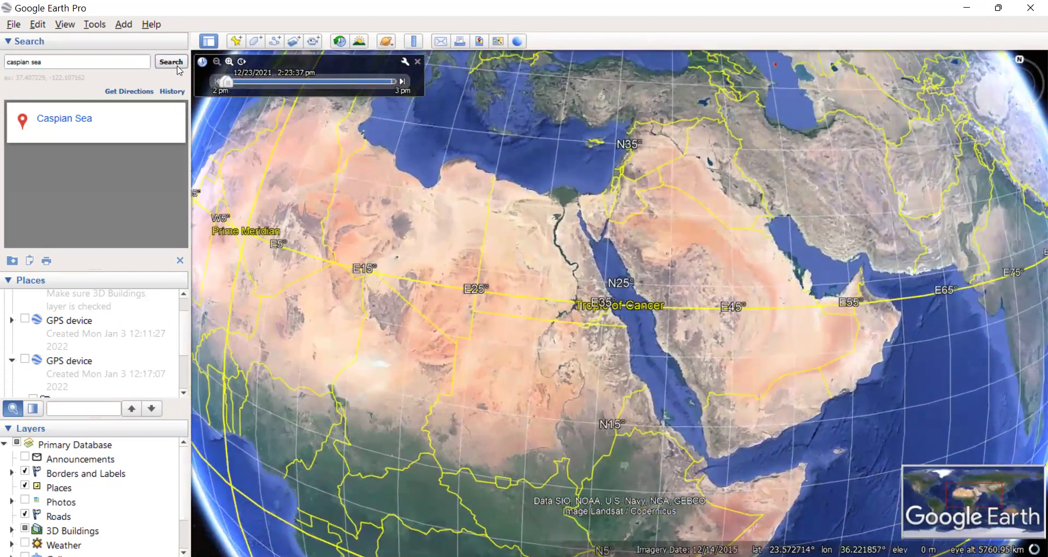
click(178, 66)
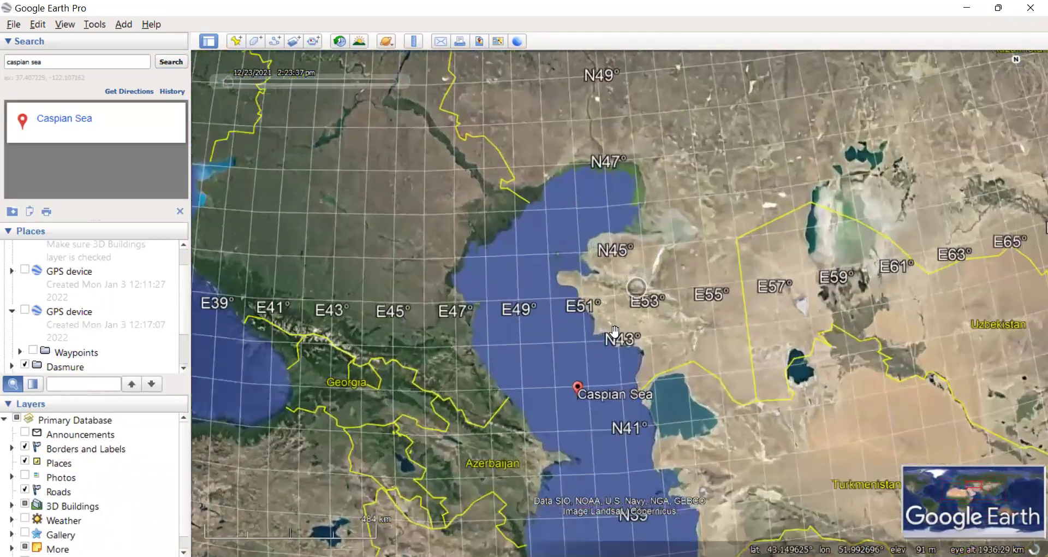
drag(614, 332, 603, 257)
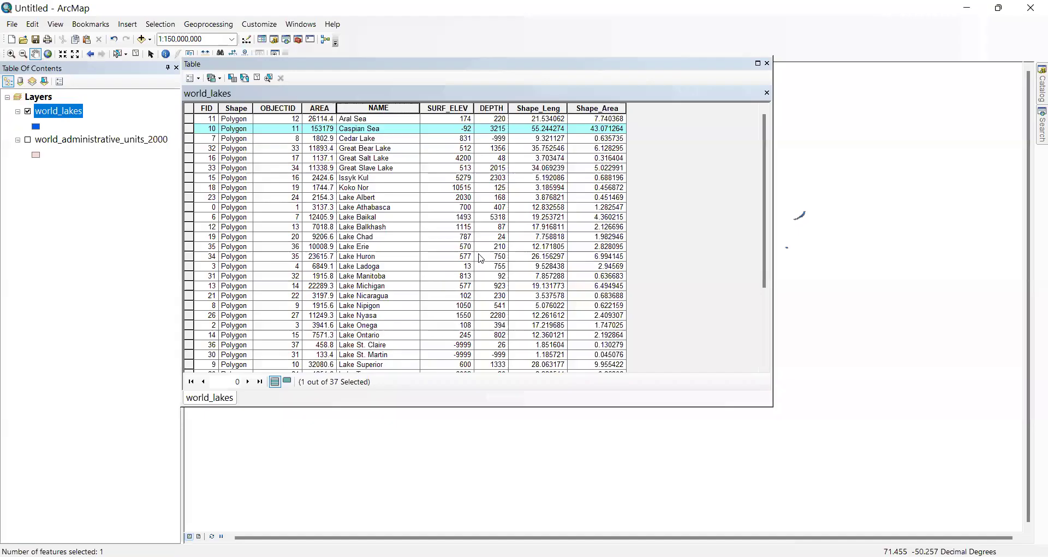
Switch to ArcMap, close the world_lakes attribute table, and search for "clip" to open the Clip (Analysis) tool.
click(768, 65)
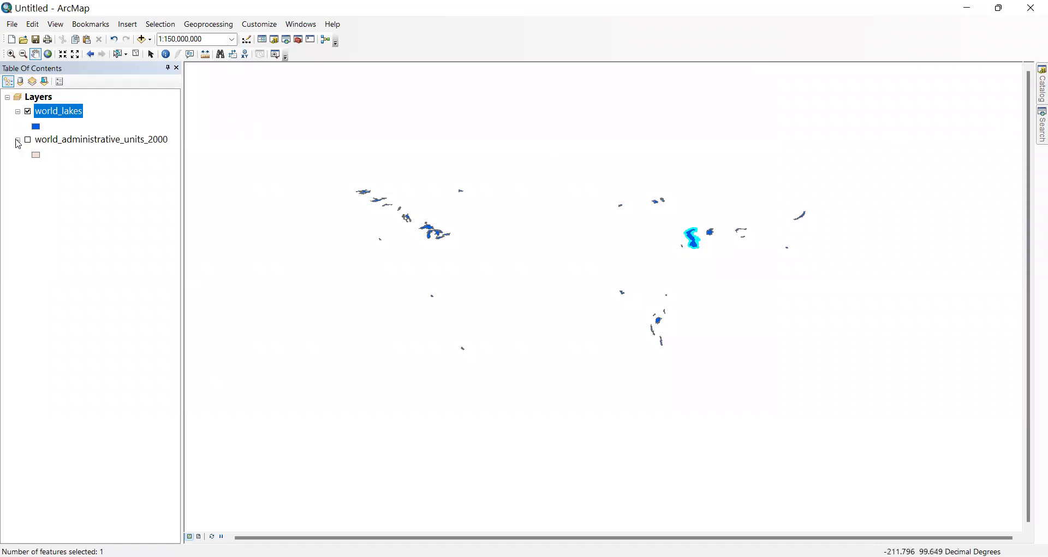
click(1042, 127)
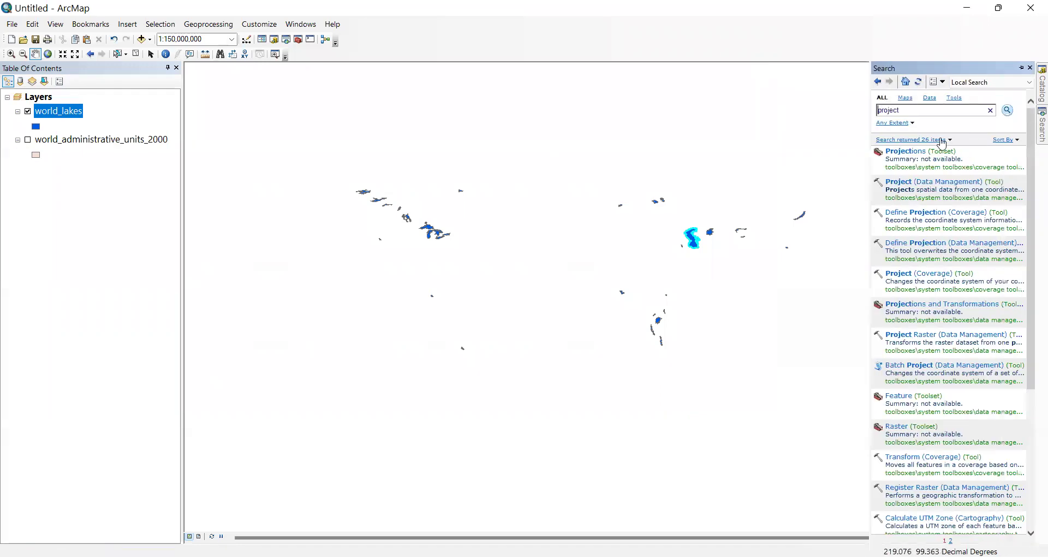
double_click(905, 112)
text(clip)
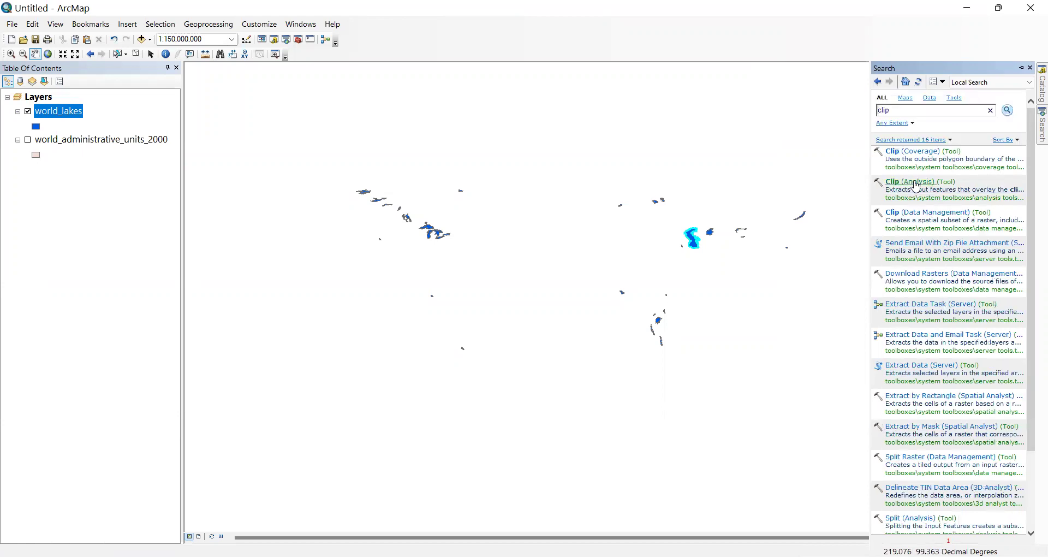
click(913, 181)
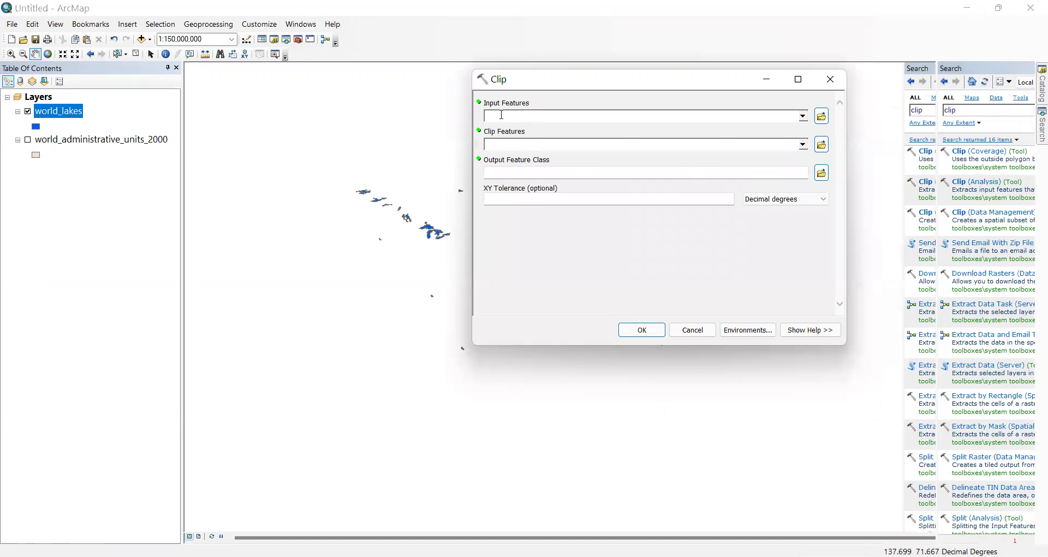
Clip world_lakes using world_lakes as the clip features, saving the output as clip_caspian in the clipp_lake folder.
click(806, 120)
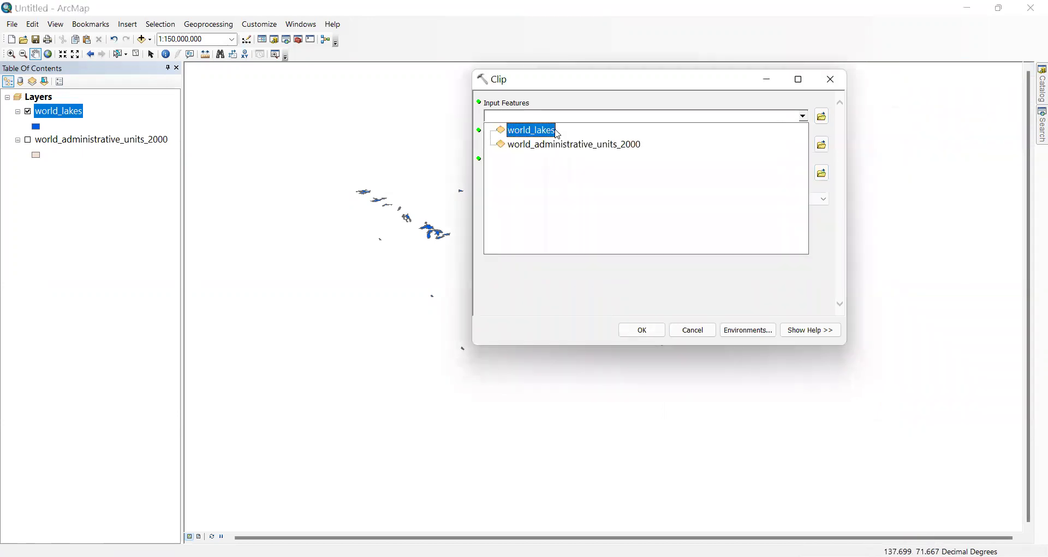
click(554, 130)
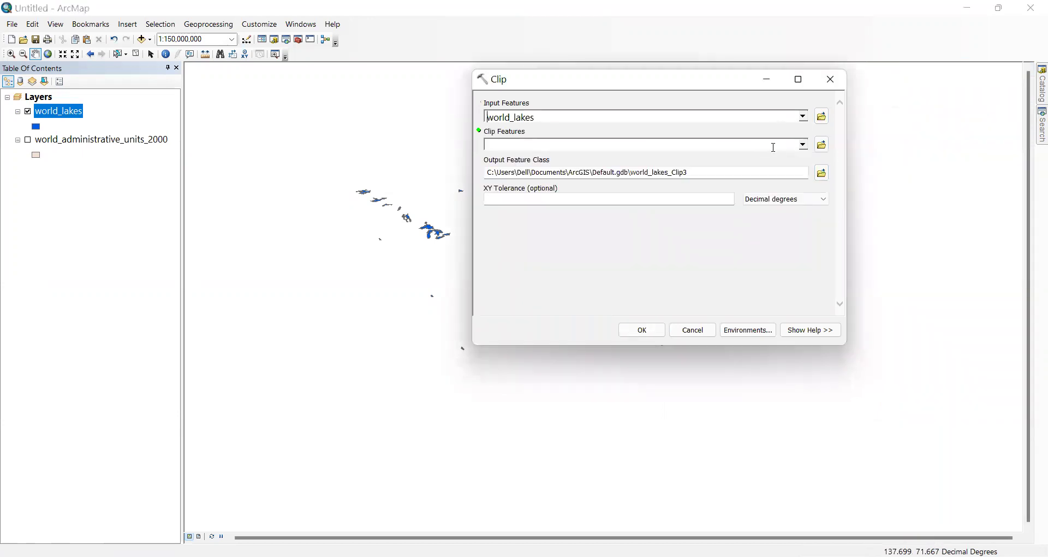
click(806, 146)
click(532, 158)
click(821, 173)
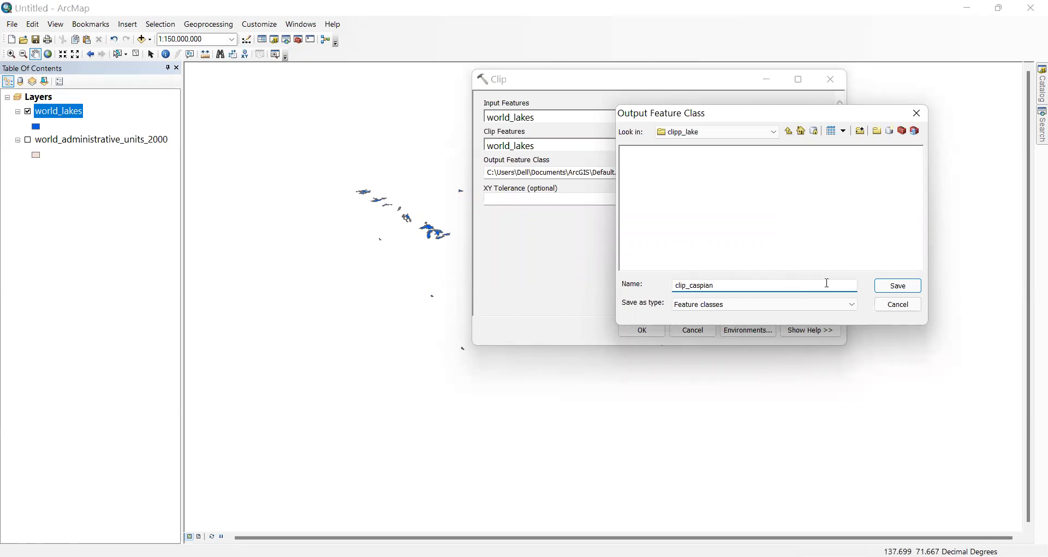
click(886, 287)
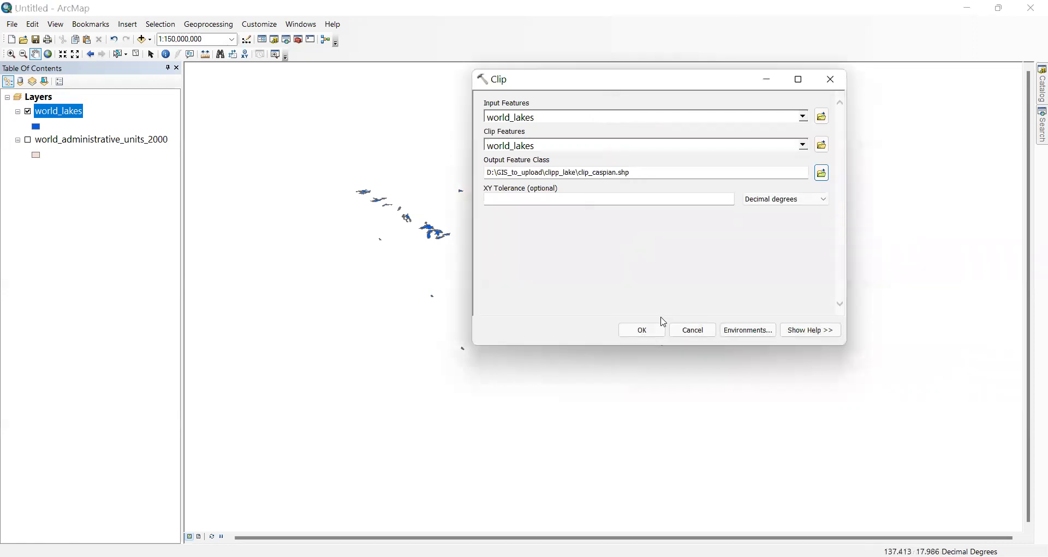
click(655, 331)
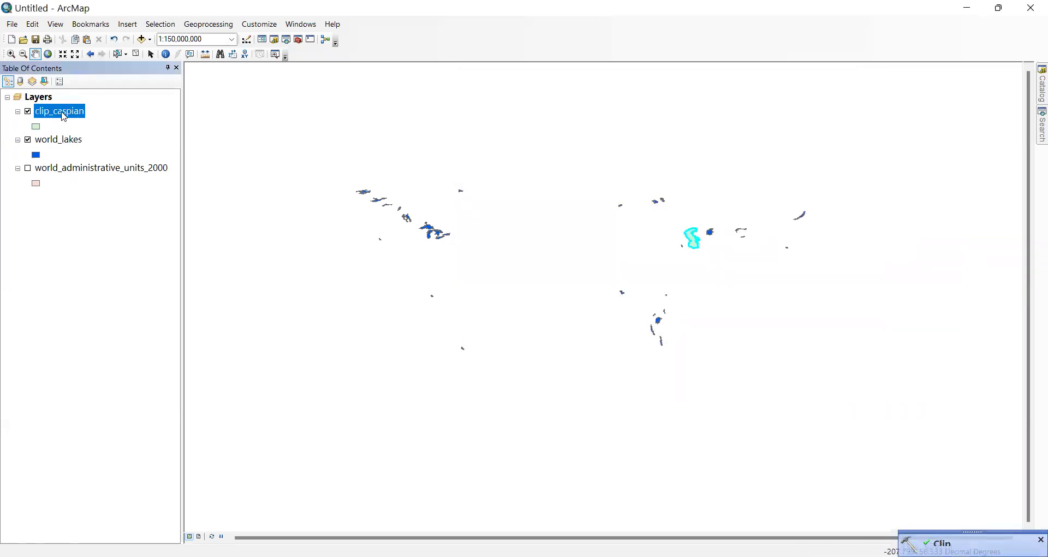
Check the geographic coordinate system, datum and extent units in the source properties of the world_lakes and clip_caspian layers.
right_click(64, 117)
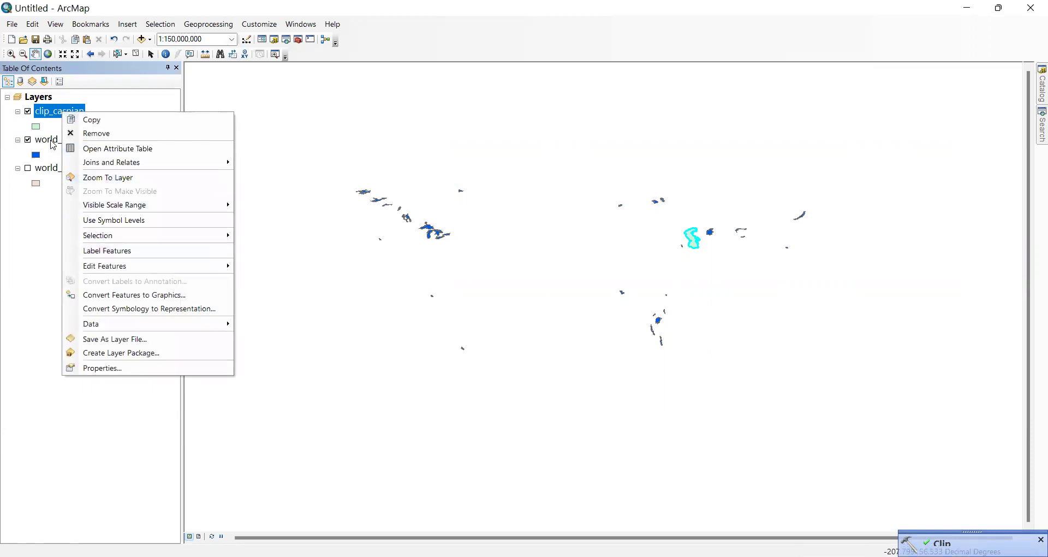
click(53, 145)
right_click(61, 146)
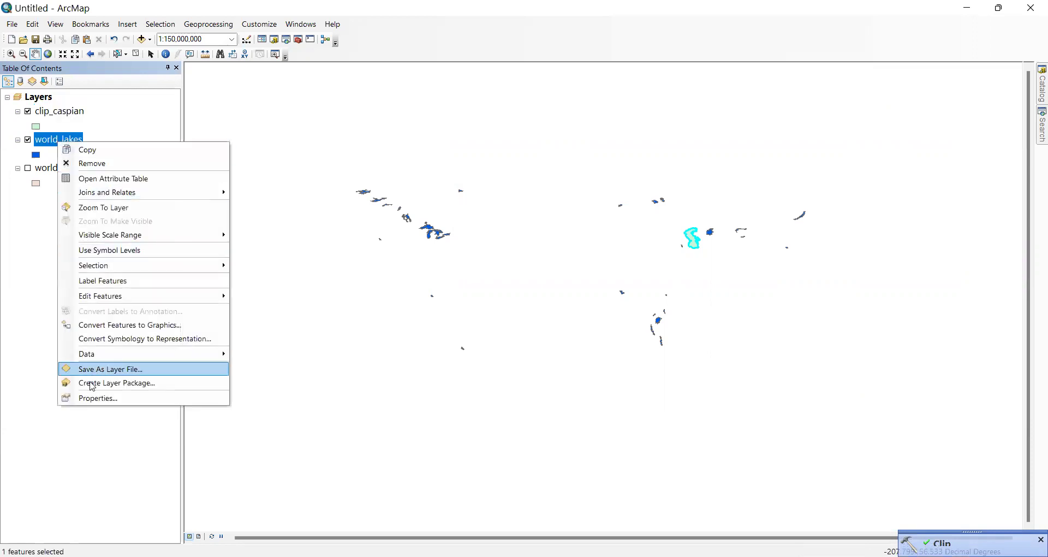
click(89, 399)
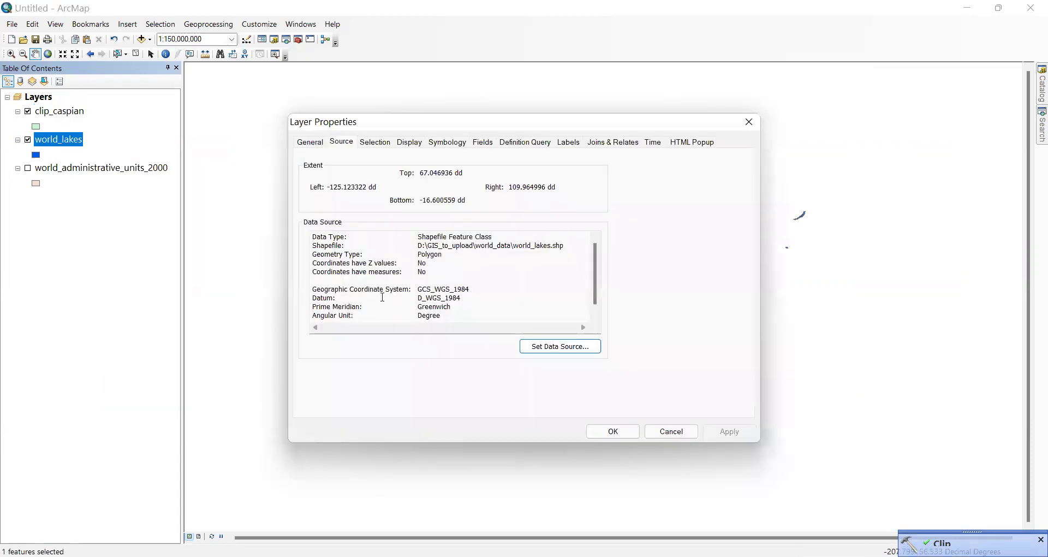
mouse_move(433, 290)
mouse_down()
mouse_move(423, 288)
mouse_move(469, 288)
mouse_move(411, 291)
mouse_move(463, 300)
mouse_move(415, 292)
mouse_up()
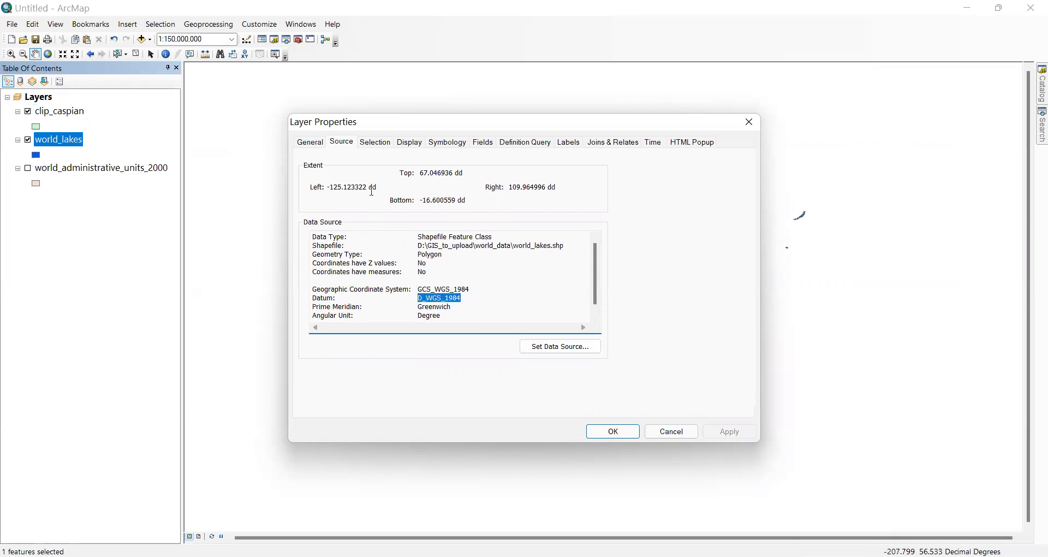
drag(378, 186, 371, 187)
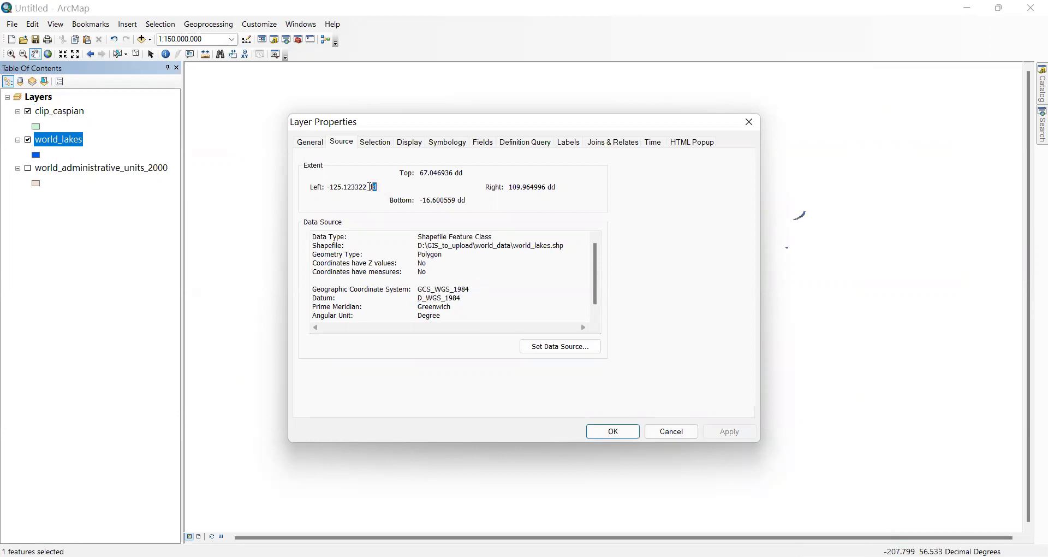
click(754, 129)
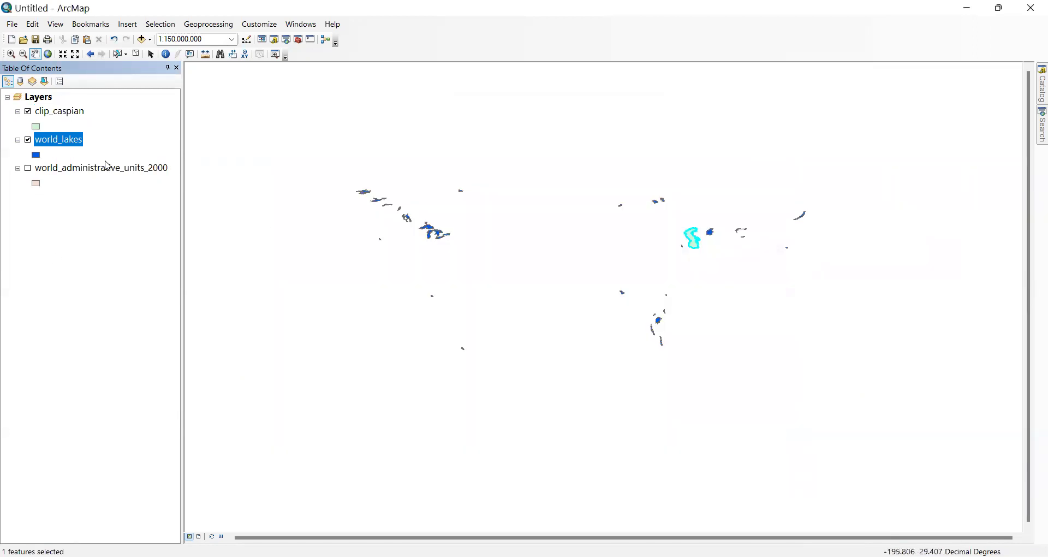
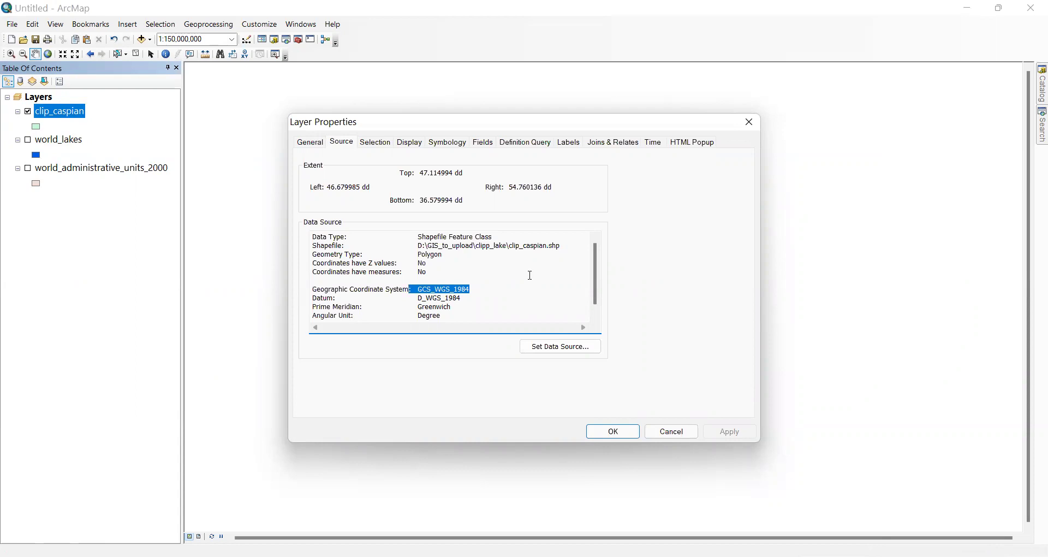
click(750, 123)
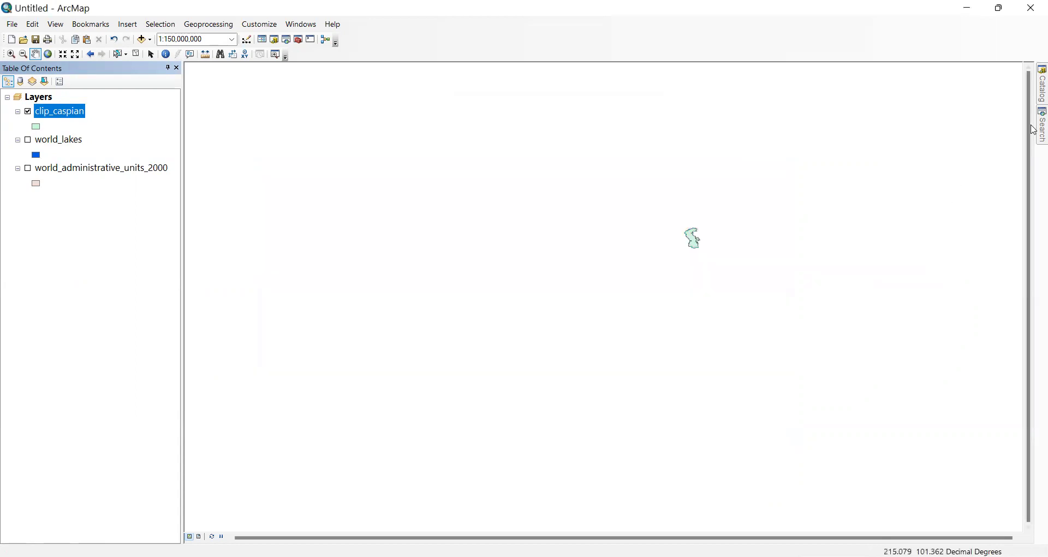
Search for "project" and open the Project (Data Management) tool.
click(1033, 131)
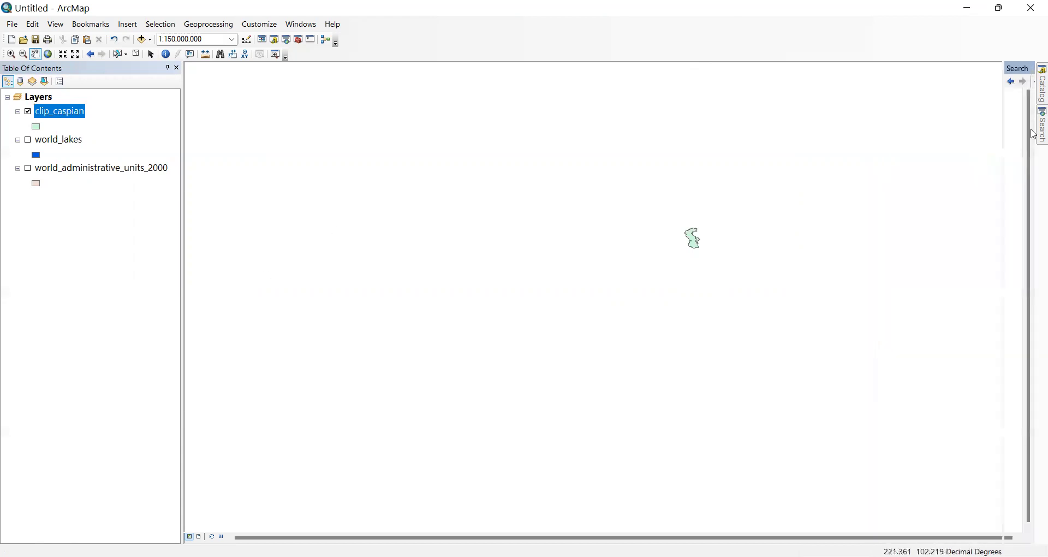
mouse_move(1035, 136)
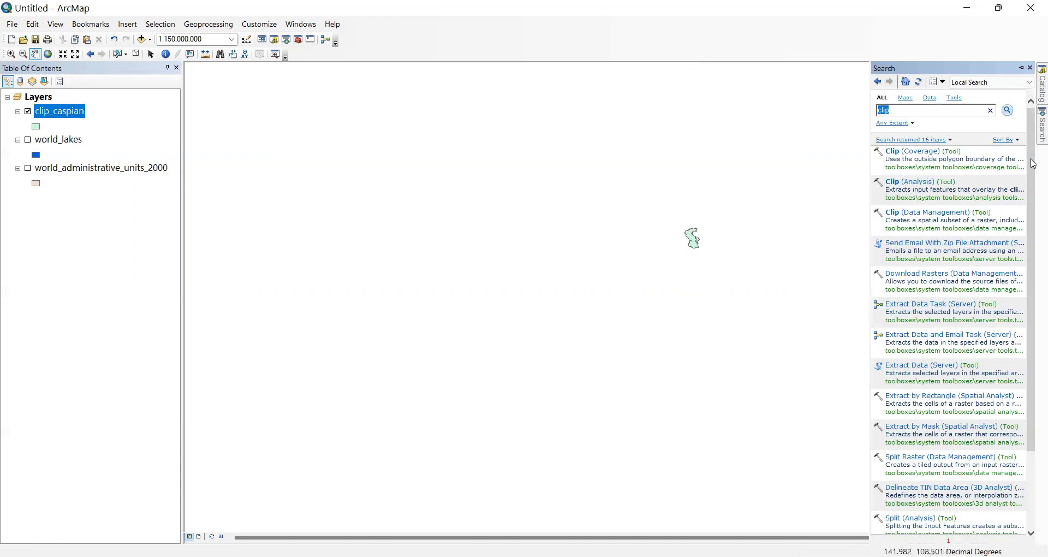
text(project)
key(Return)
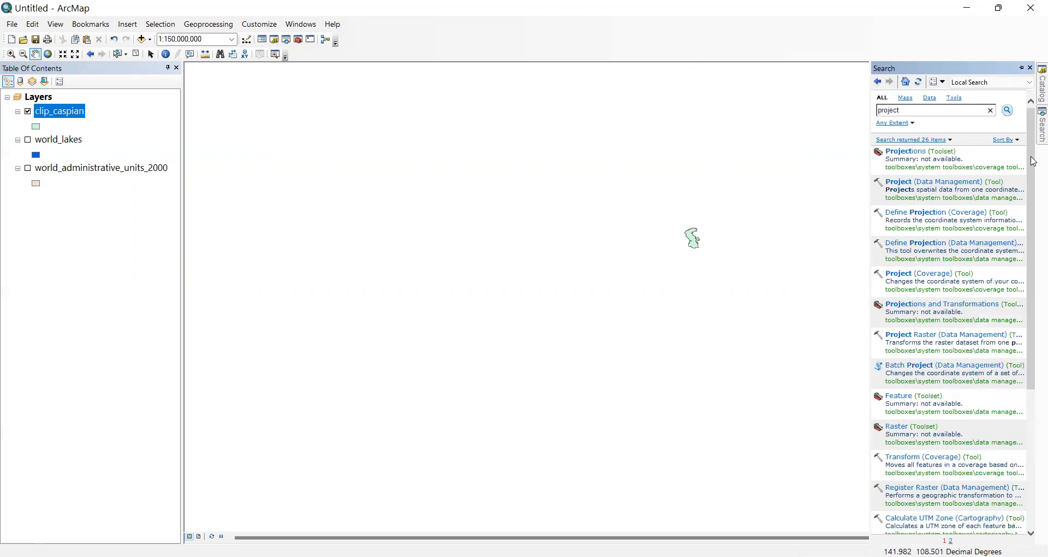
click(923, 185)
Set clip_caspian as the Project tool's input and save the output as utm_caspian.shp in the clipp_lake folder.
click(806, 118)
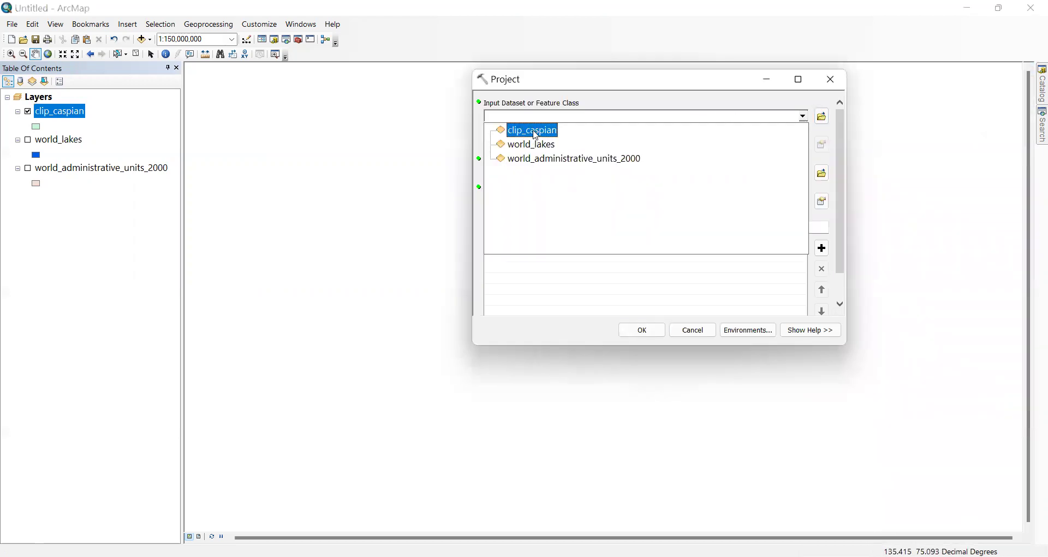
click(534, 131)
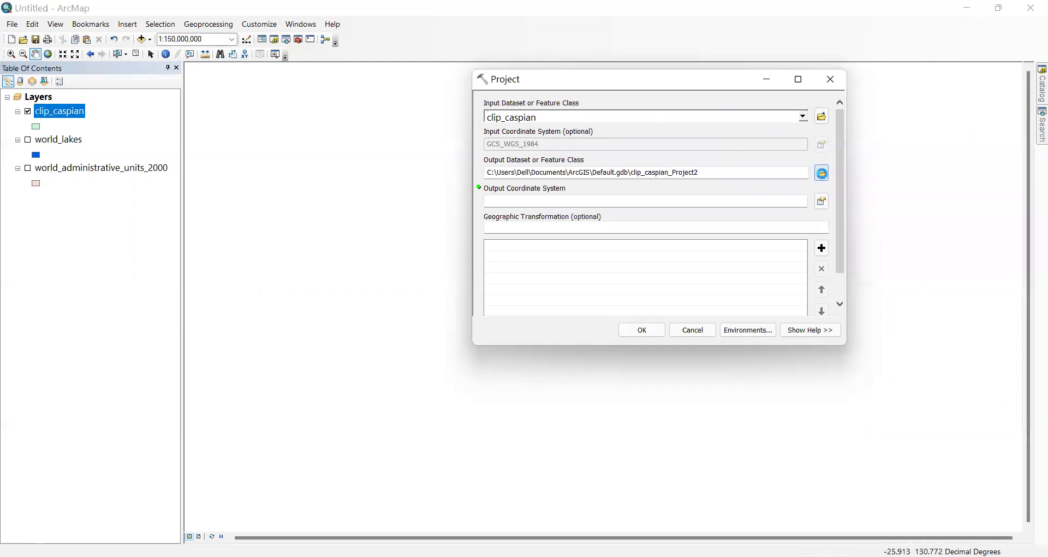
click(821, 173)
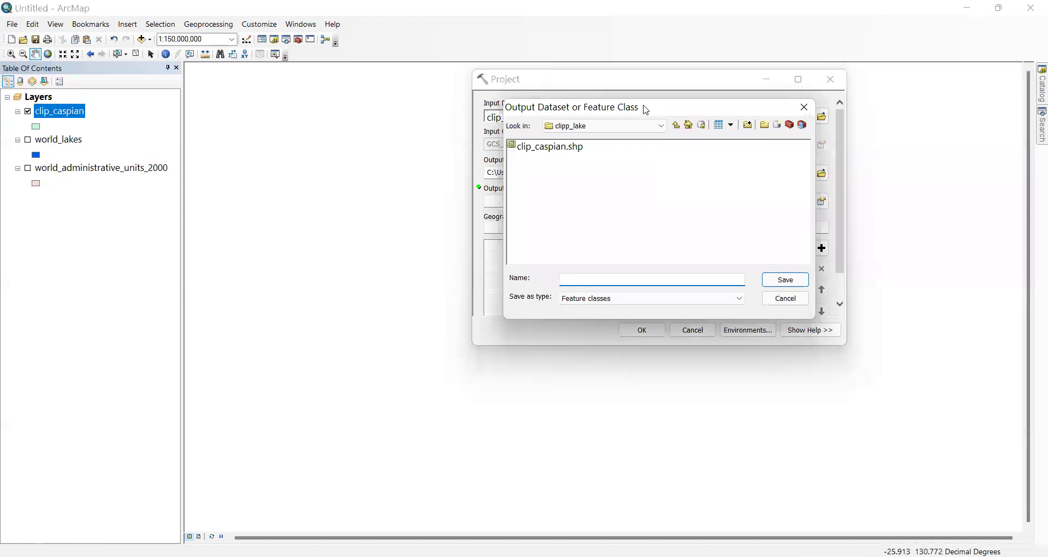
drag(648, 111, 779, 128)
click(670, 170)
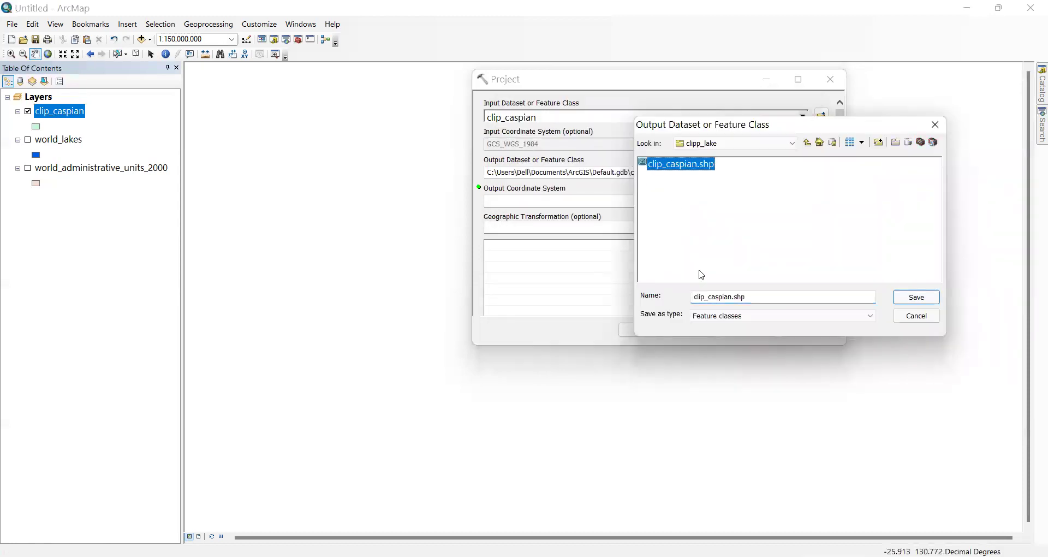
drag(706, 297, 678, 300)
text(utm_)
key(BackSpace)
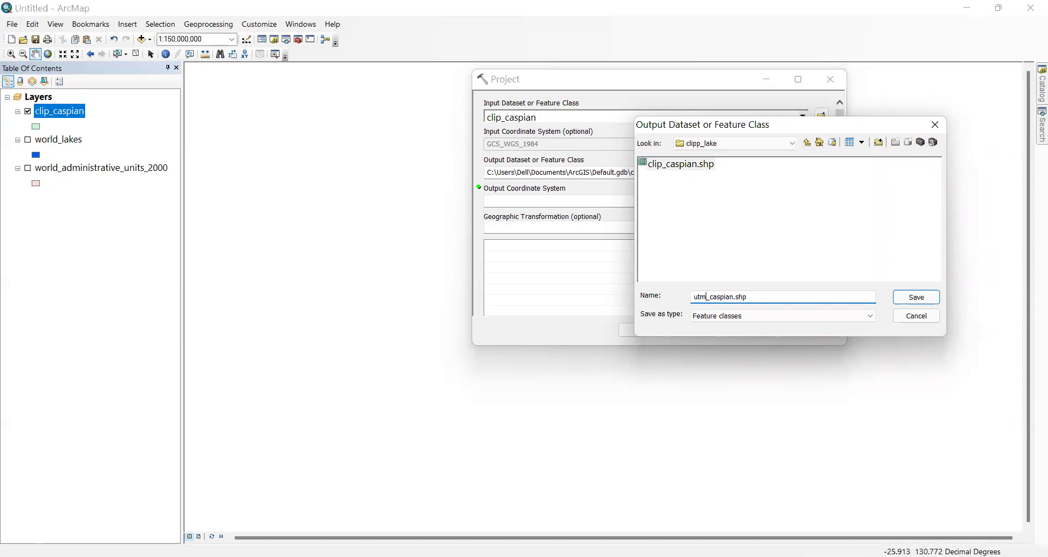
click(918, 298)
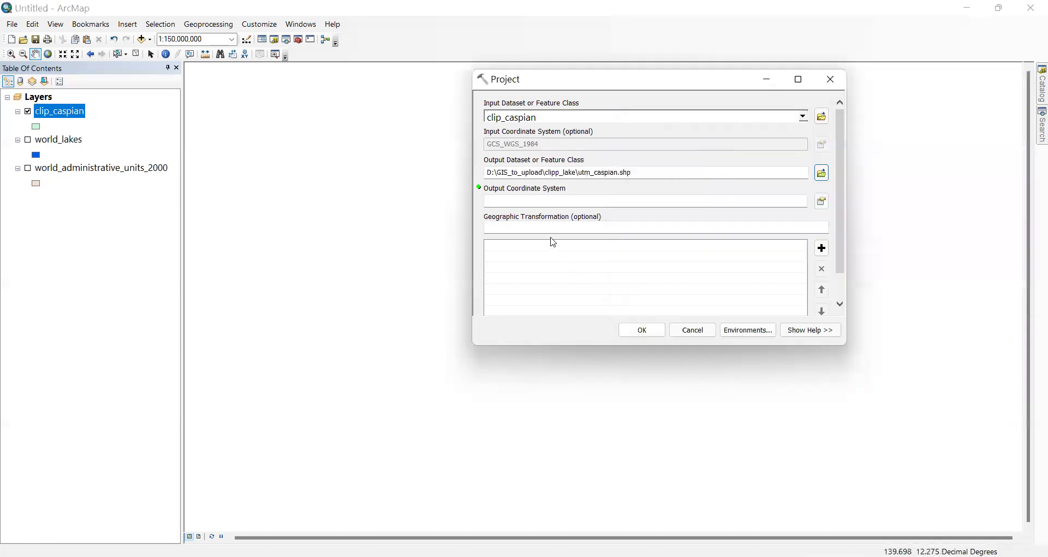
click(823, 202)
click(560, 116)
click(616, 125)
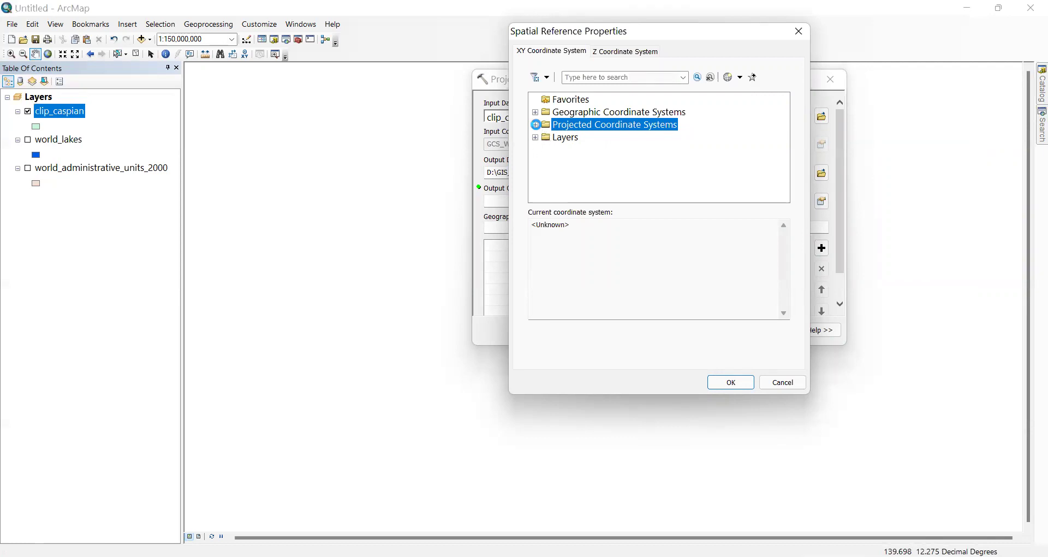
click(536, 126)
scroll(622, 137, down, 2)
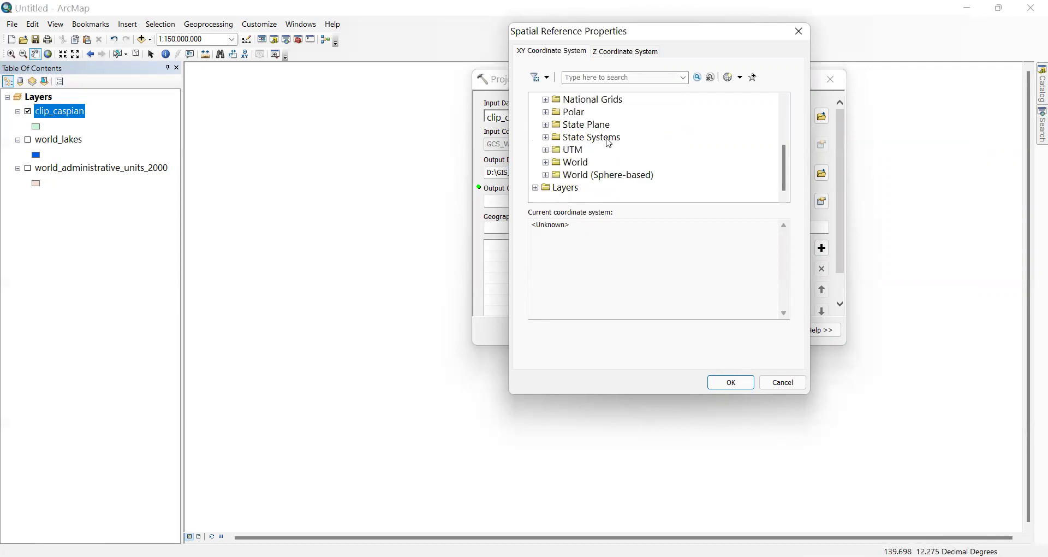
click(547, 151)
scroll(622, 150, down, 3)
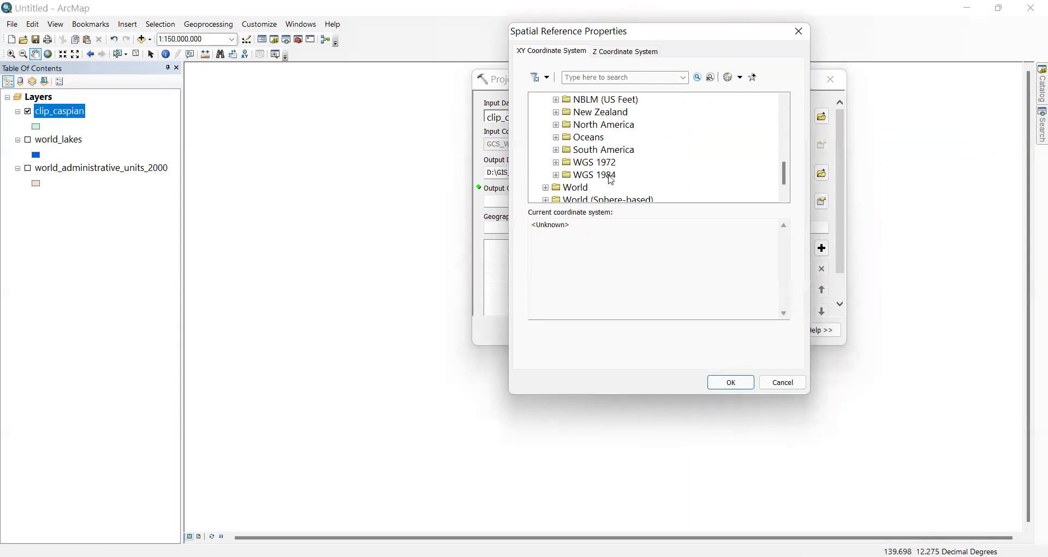
click(557, 175)
click(605, 187)
click(622, 175)
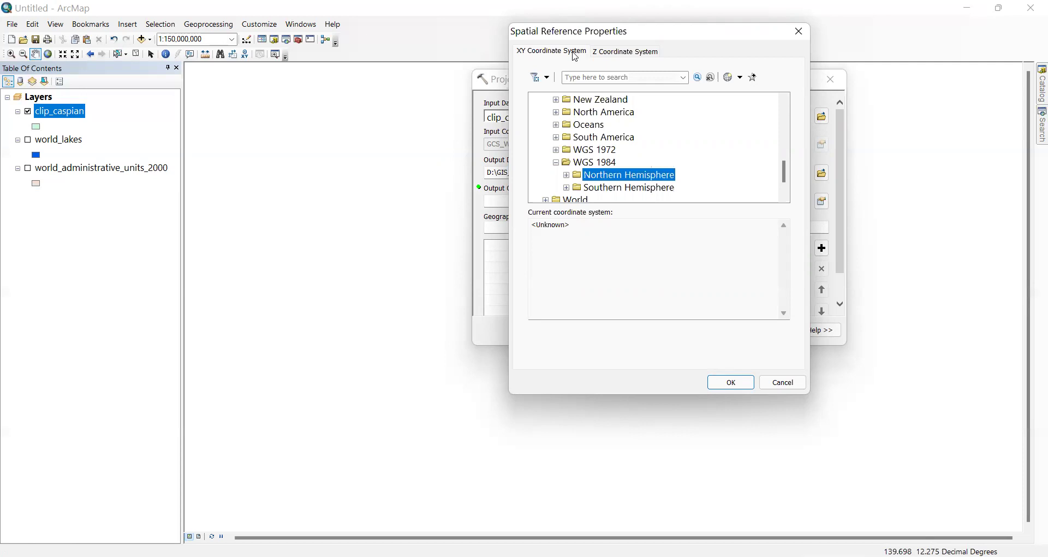
key(alt+Tab)
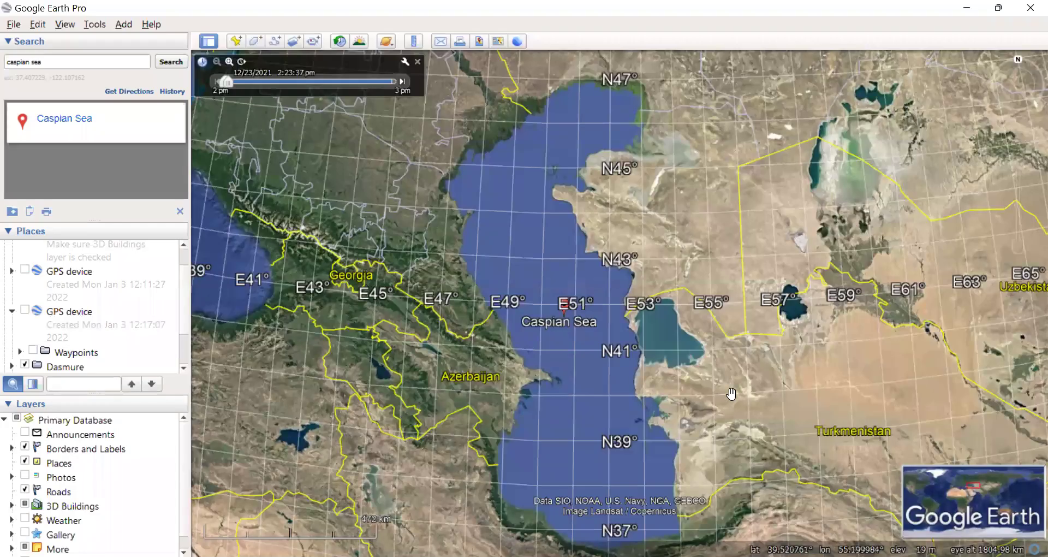
drag(628, 284, 640, 245)
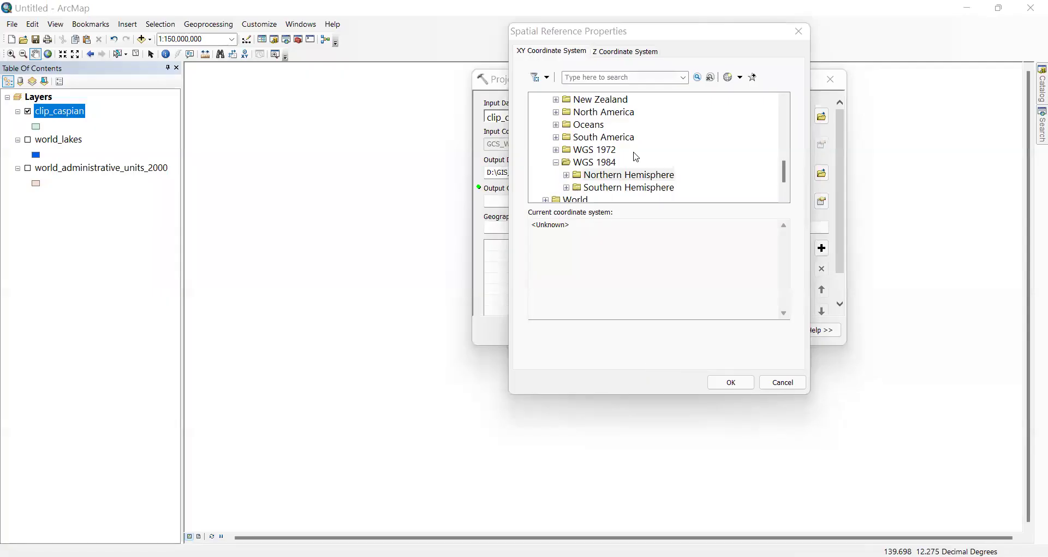
click(568, 177)
scroll(725, 119, down, 1)
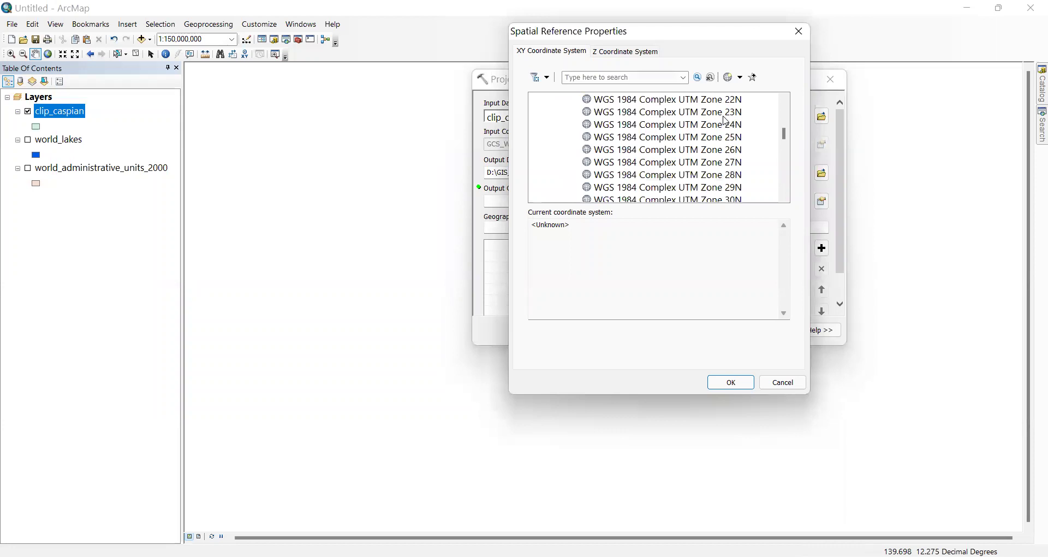
scroll(727, 121, down, 3)
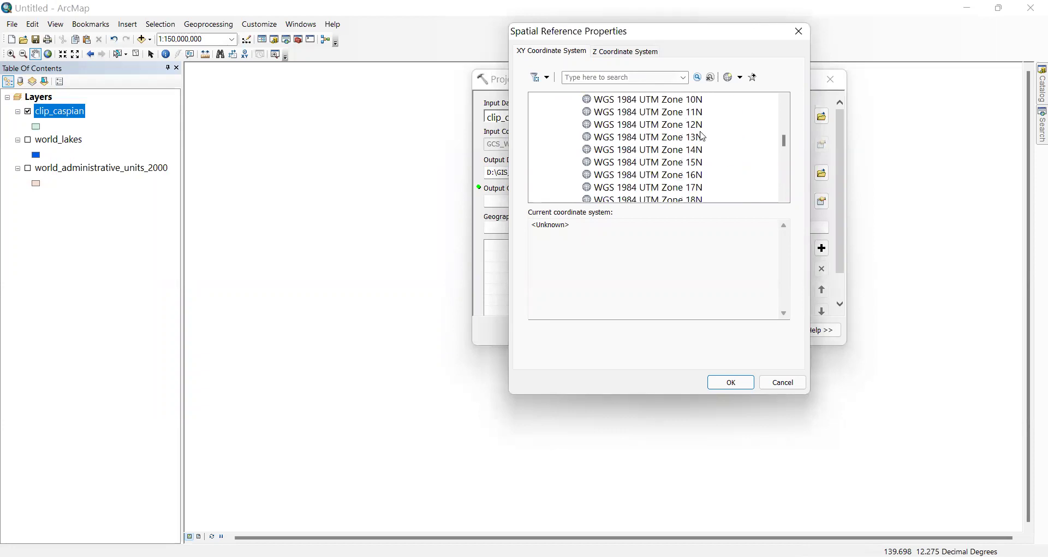
scroll(703, 136, down, 12)
scroll(703, 137, down, 8)
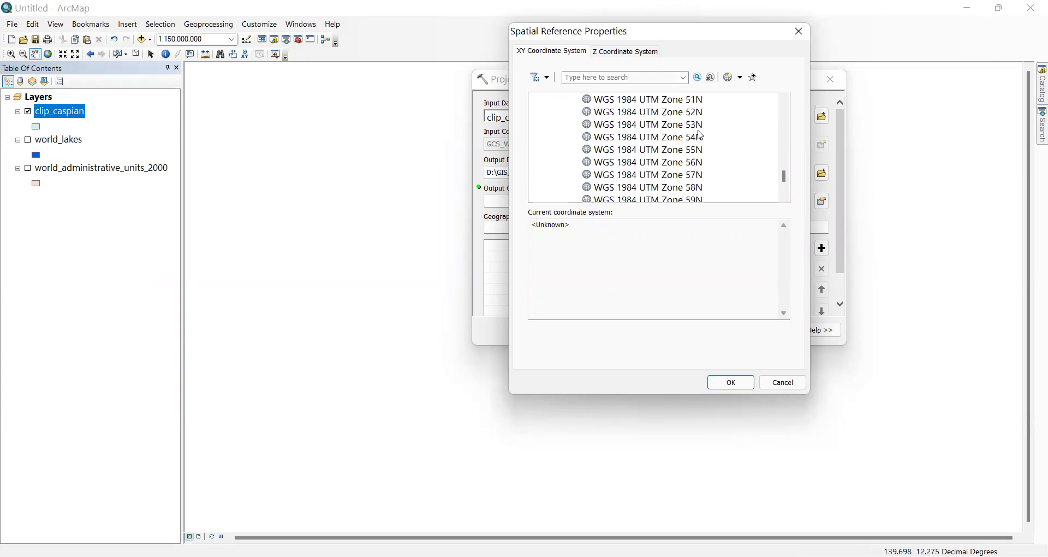
scroll(703, 136, up, 7)
scroll(703, 136, up, 12)
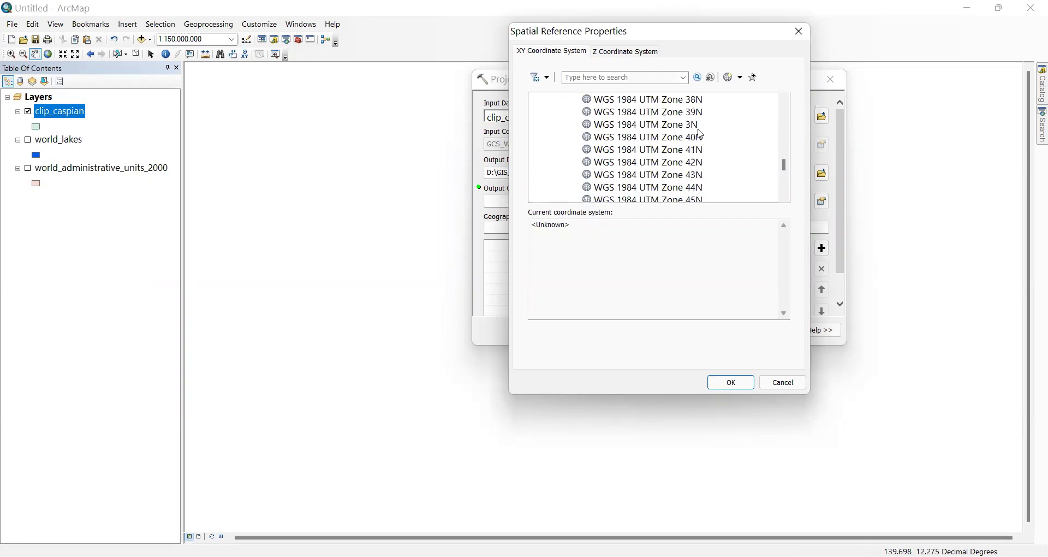
scroll(703, 135, up, 3)
scroll(702, 134, down, 11)
scroll(700, 134, up, 3)
scroll(700, 138, up, 8)
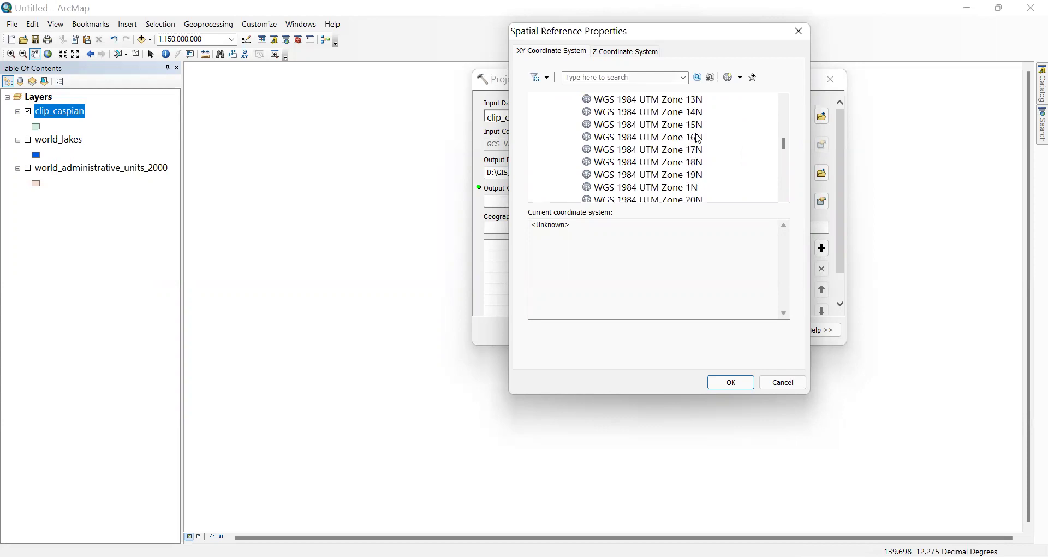
scroll(701, 139, down, 18)
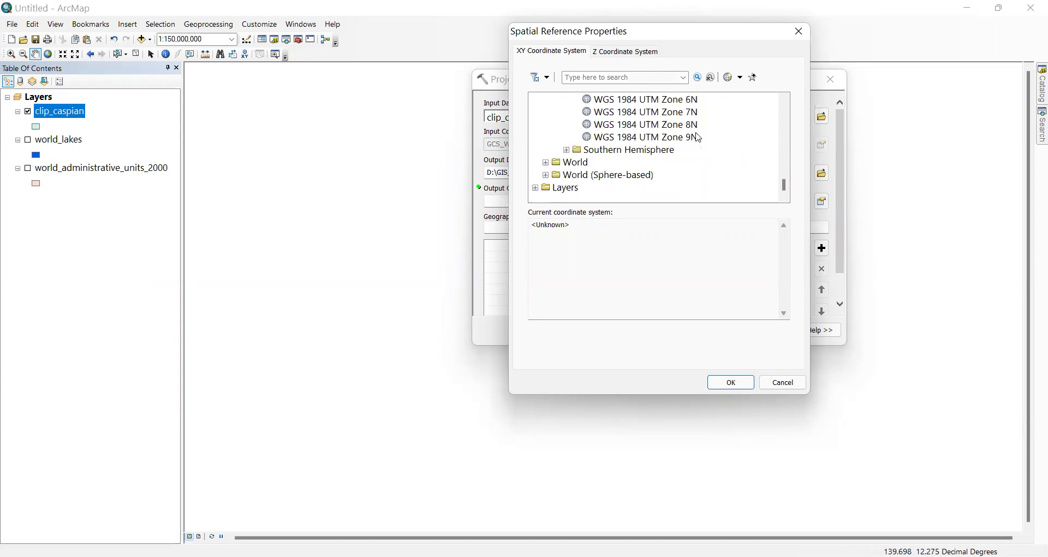
scroll(700, 139, up, 10)
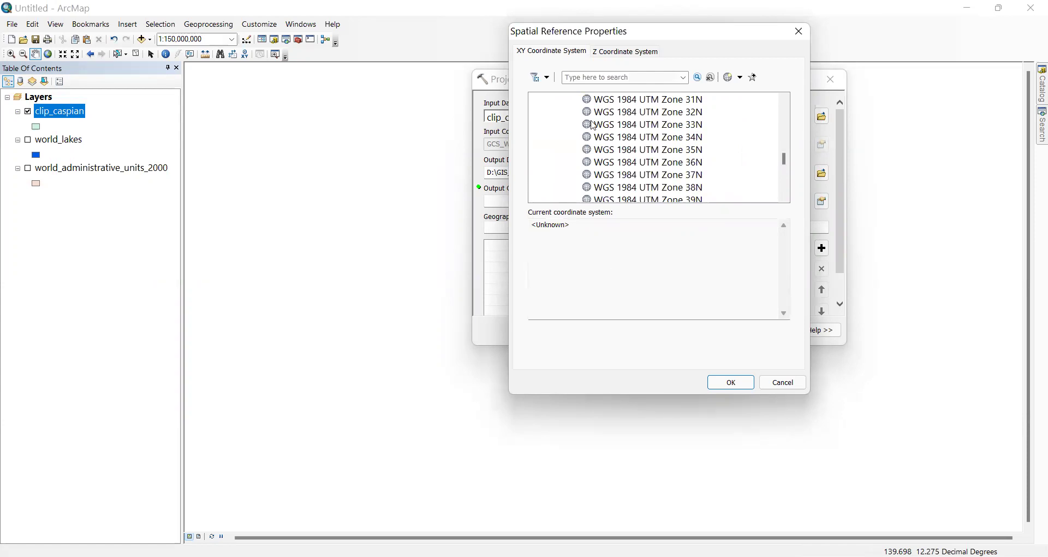
scroll(596, 126, up, 4)
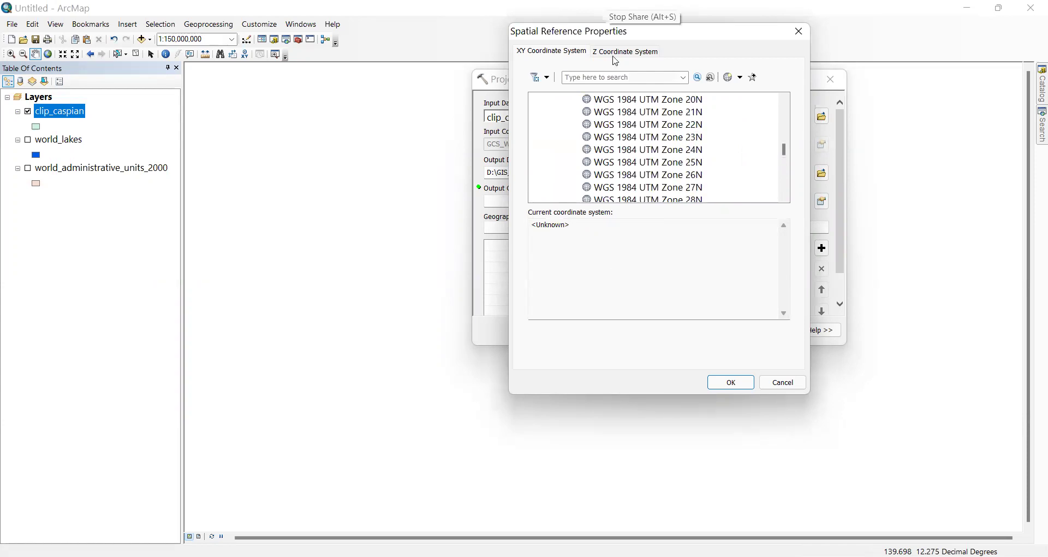
click(802, 32)
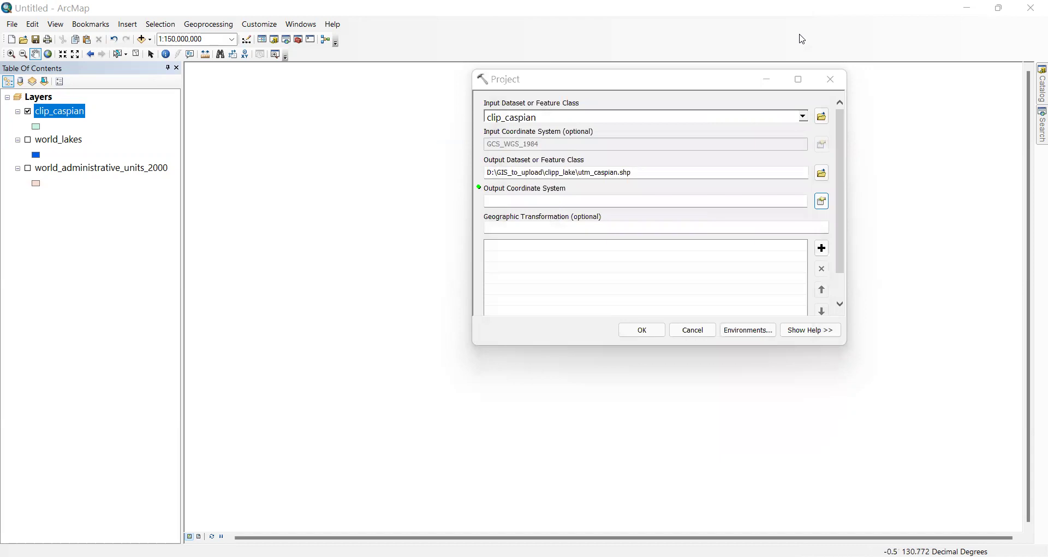
Switch to Google Earth Pro and set its latitude/longitude display to Universal Transverse Mercator.
key(alt+Tab)
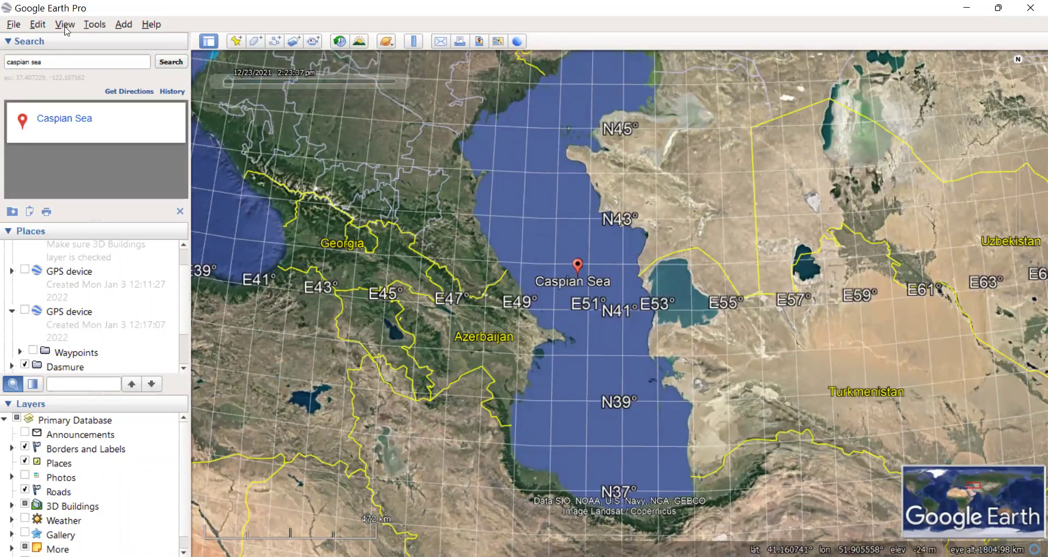
click(94, 26)
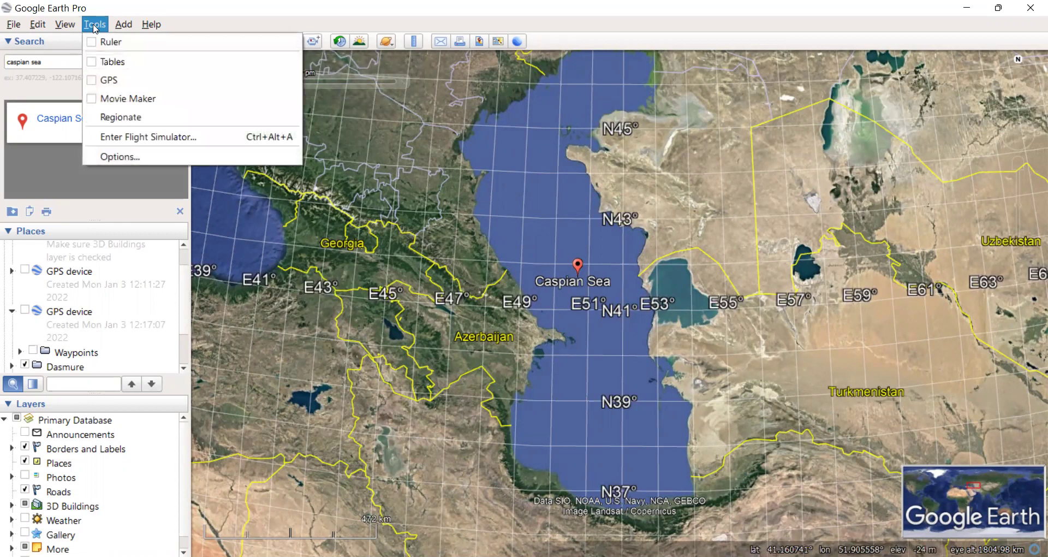
click(119, 157)
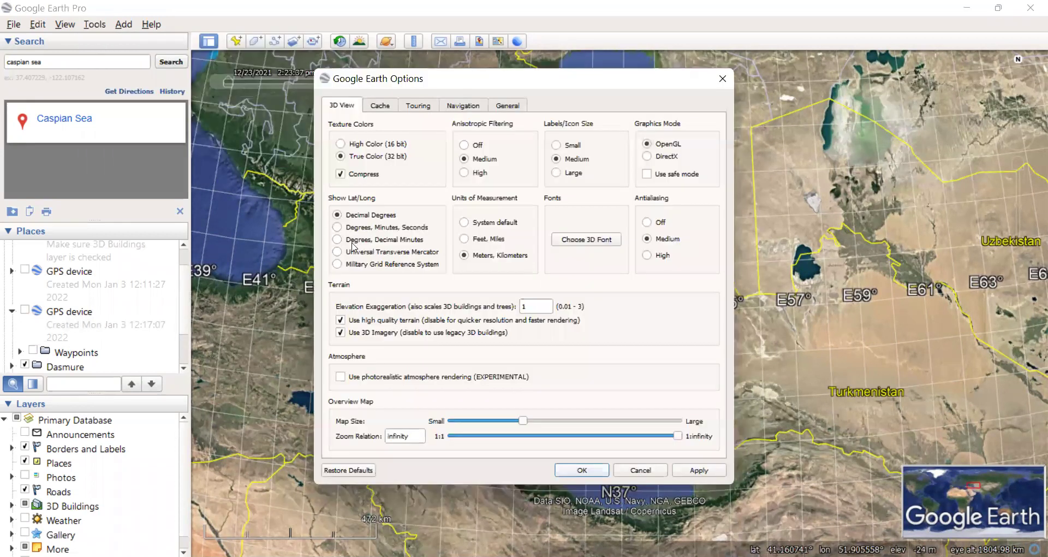
click(335, 252)
click(703, 471)
click(578, 471)
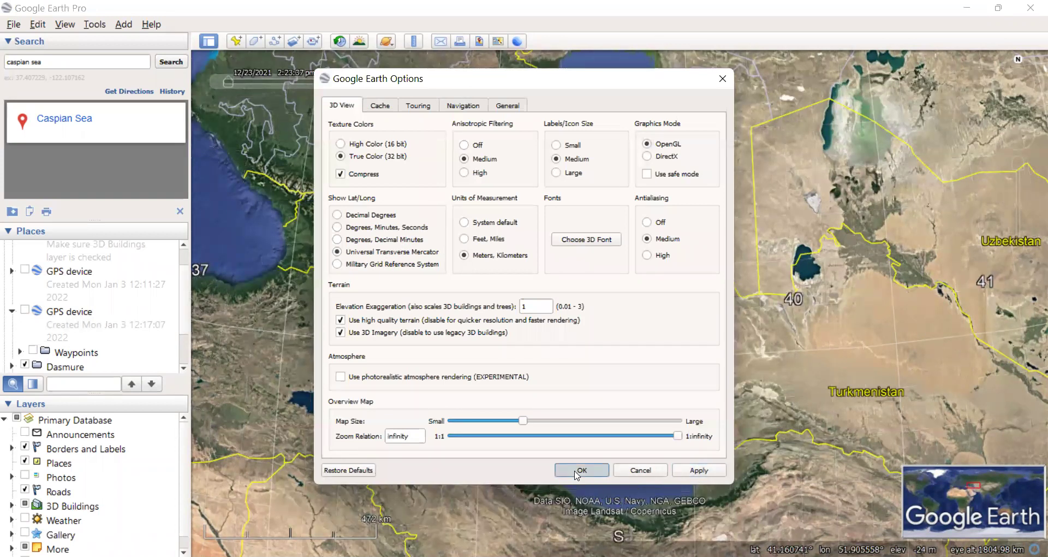
Examine the UTM grid over the Caspian Sea and its surroundings to identify which zone covers it.
scroll(693, 284, down, 5)
scroll(644, 218, up, 5)
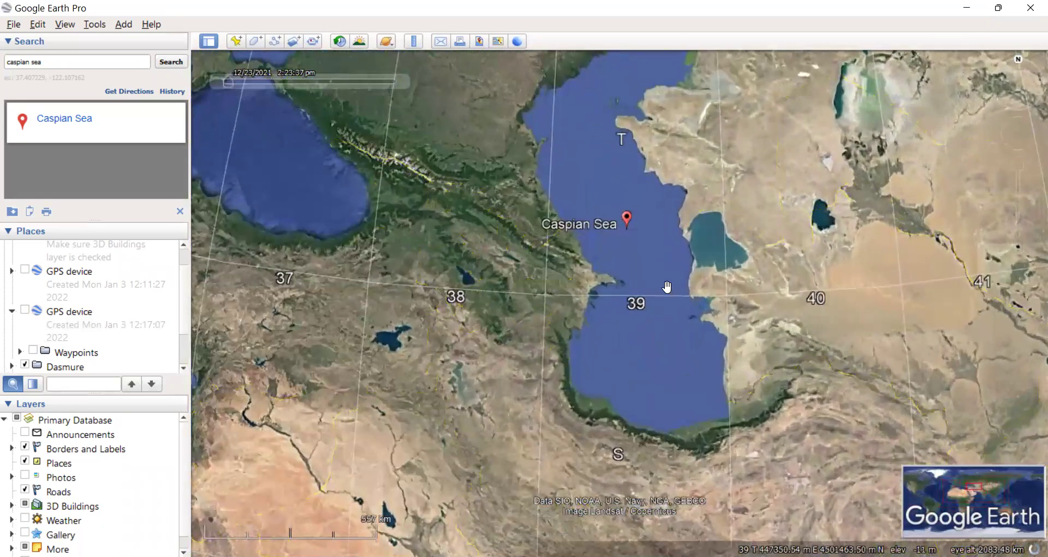
scroll(628, 308, up, 1)
scroll(628, 309, down, 2)
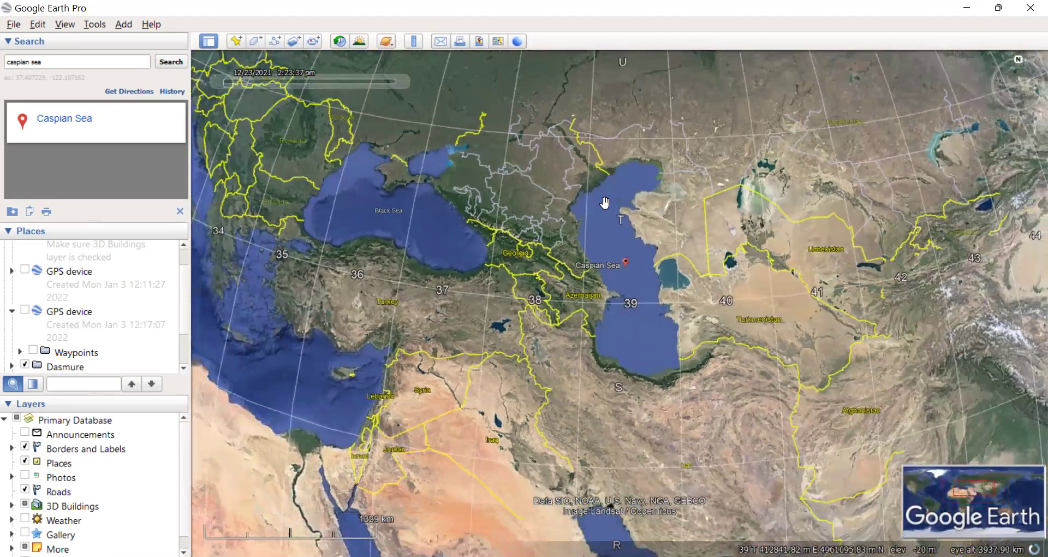
scroll(646, 278, down, 1)
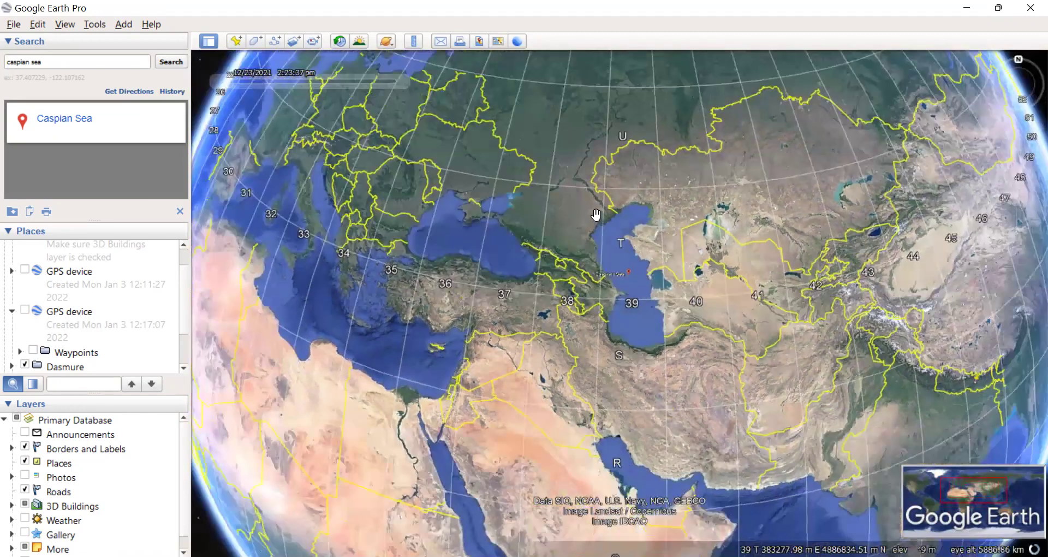
scroll(623, 241, up, 3)
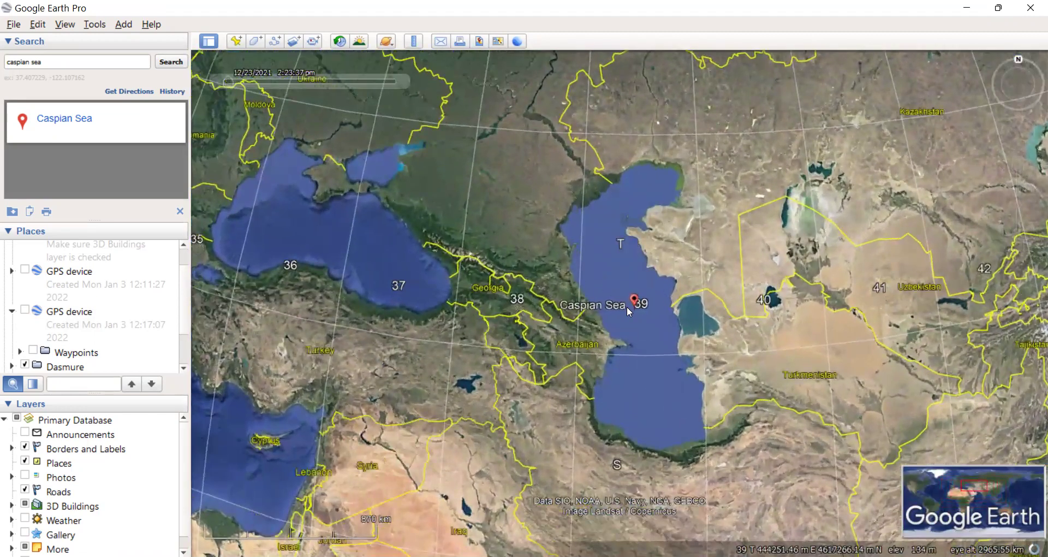
scroll(631, 300, down, 2)
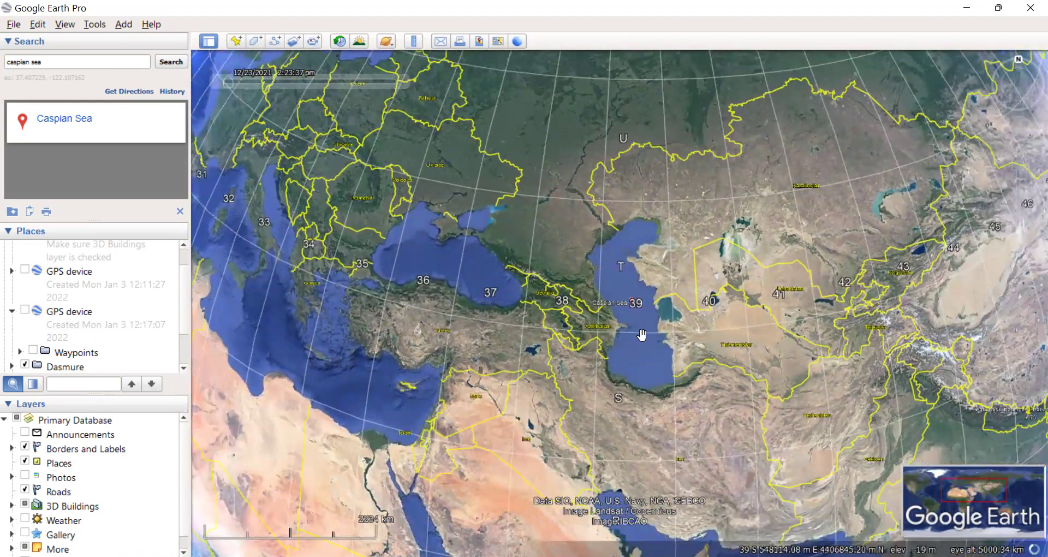
scroll(636, 332, down, 1)
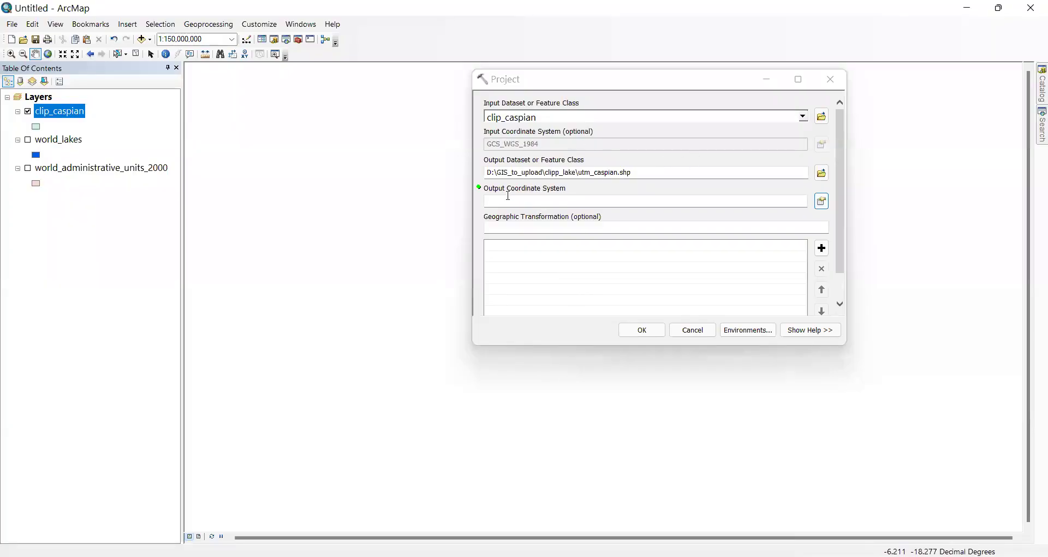
Back in ArcMap, set the Project tool's output coordinate system to WGS 1984 UTM Zone 39N and run the tool.
click(823, 202)
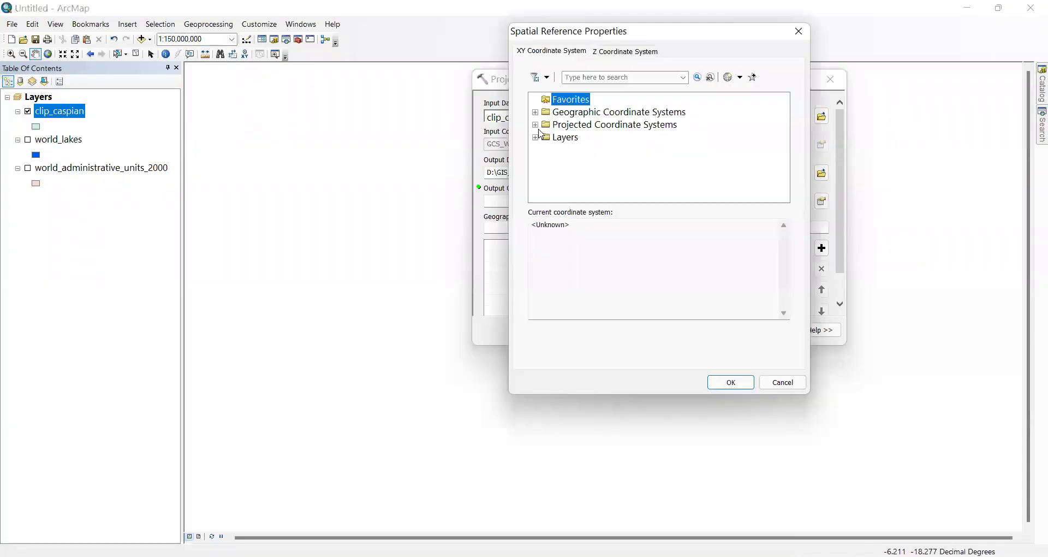
click(539, 125)
scroll(644, 177, down, 2)
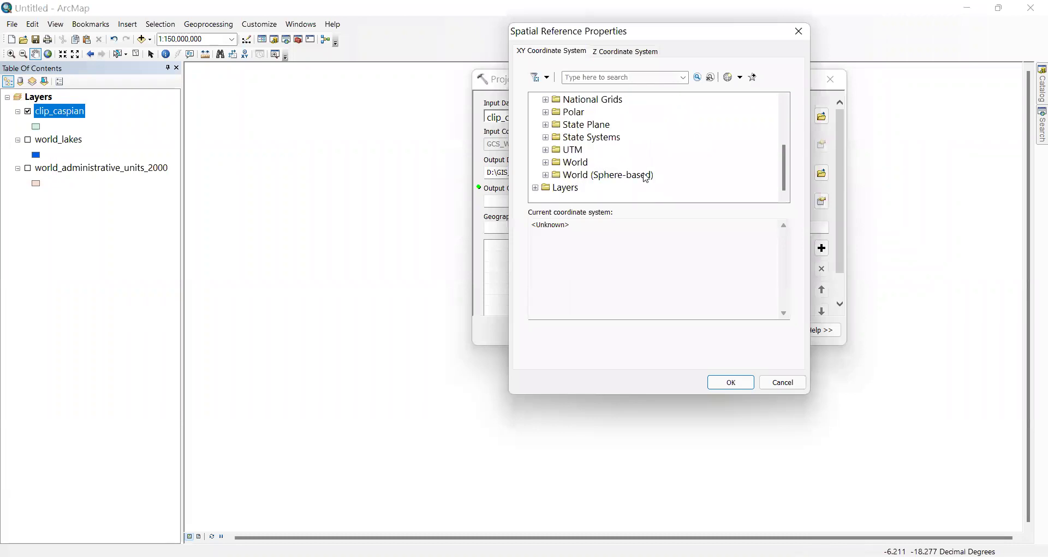
click(546, 150)
scroll(633, 166, down, 3)
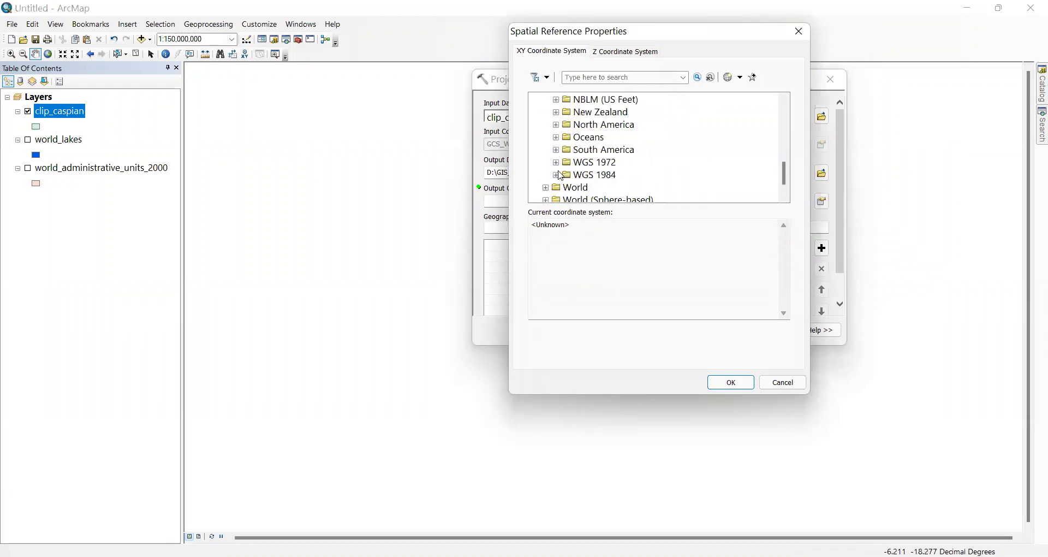
click(557, 175)
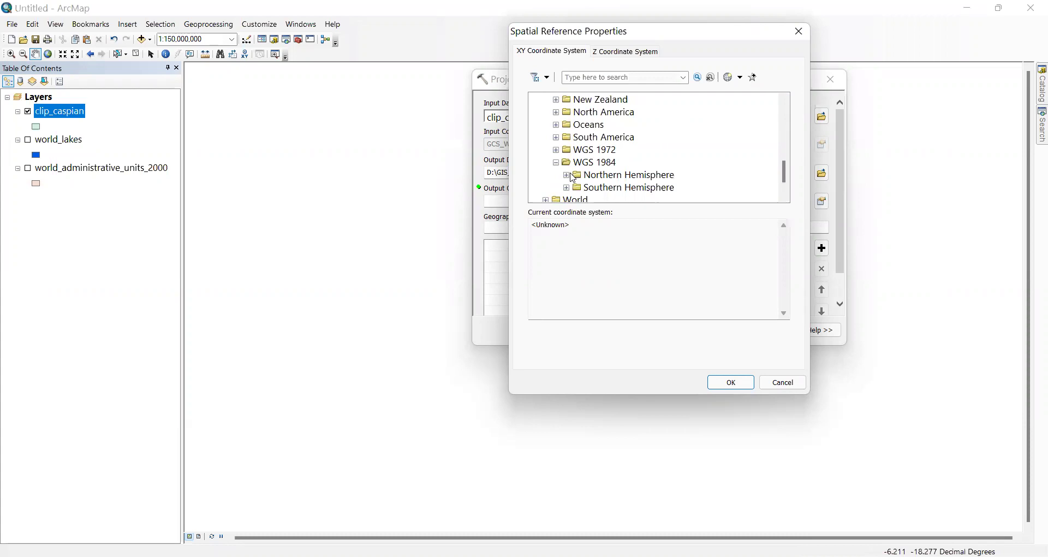
click(567, 176)
scroll(620, 171, down, 10)
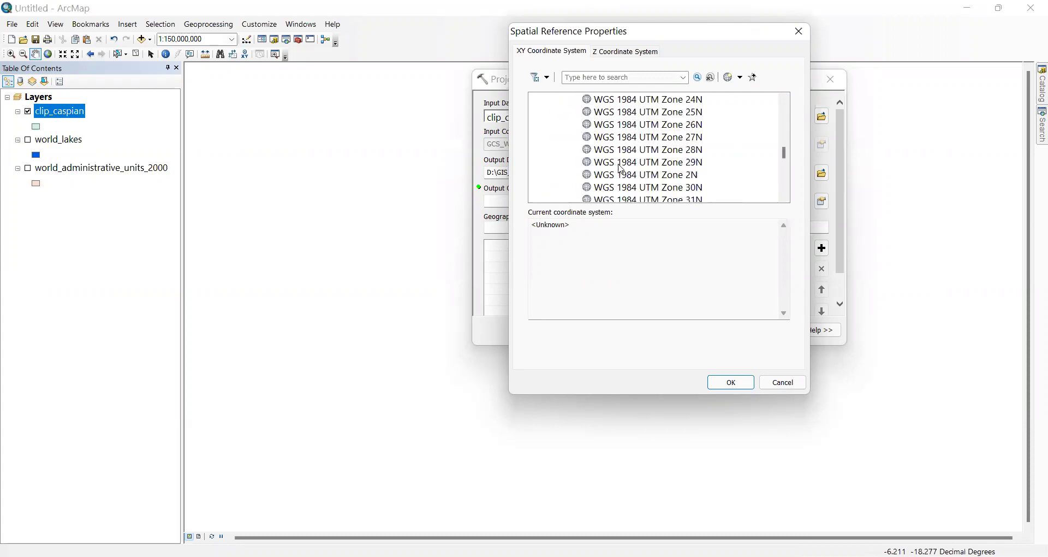
scroll(687, 166, down, 2)
scroll(686, 180, down, 1)
click(681, 190)
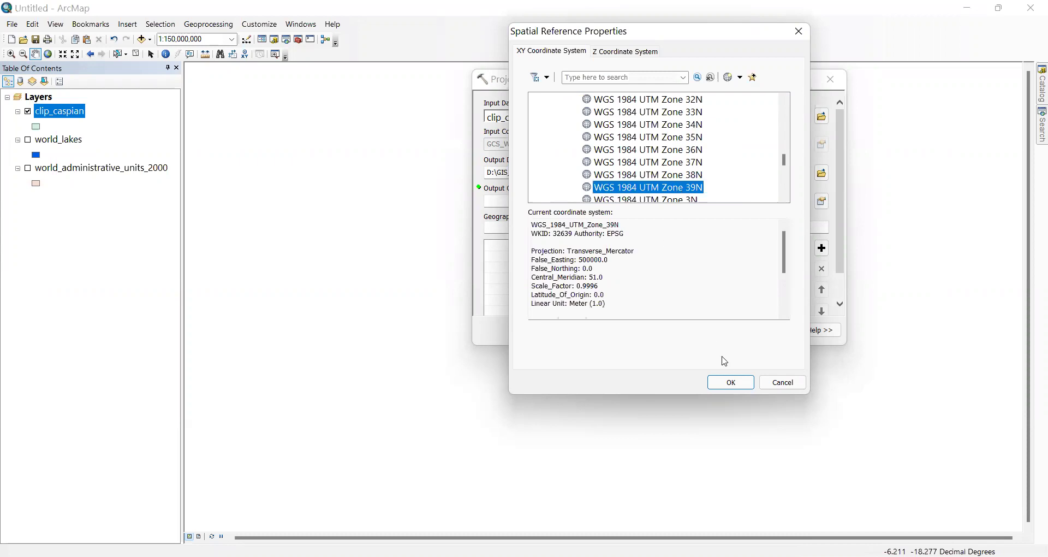
click(729, 381)
click(539, 226)
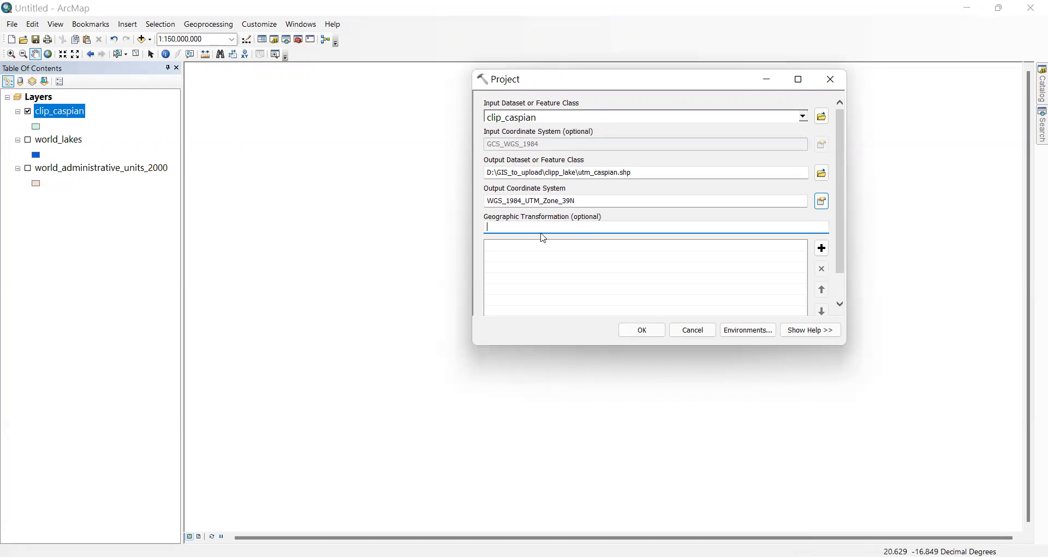
click(644, 332)
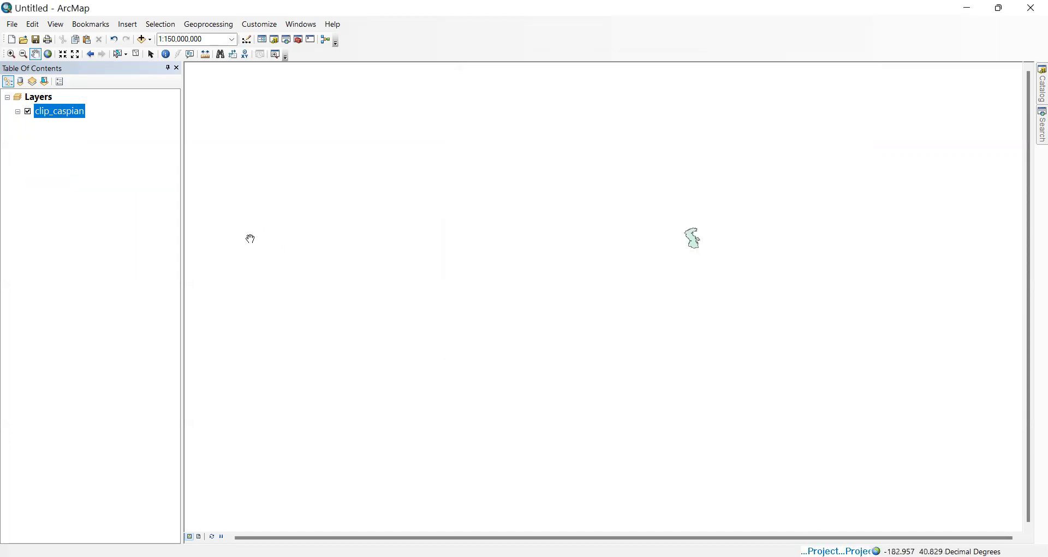
Hide the clip_caspian layer and open the source information in utm_caspian's layer properties.
click(27, 140)
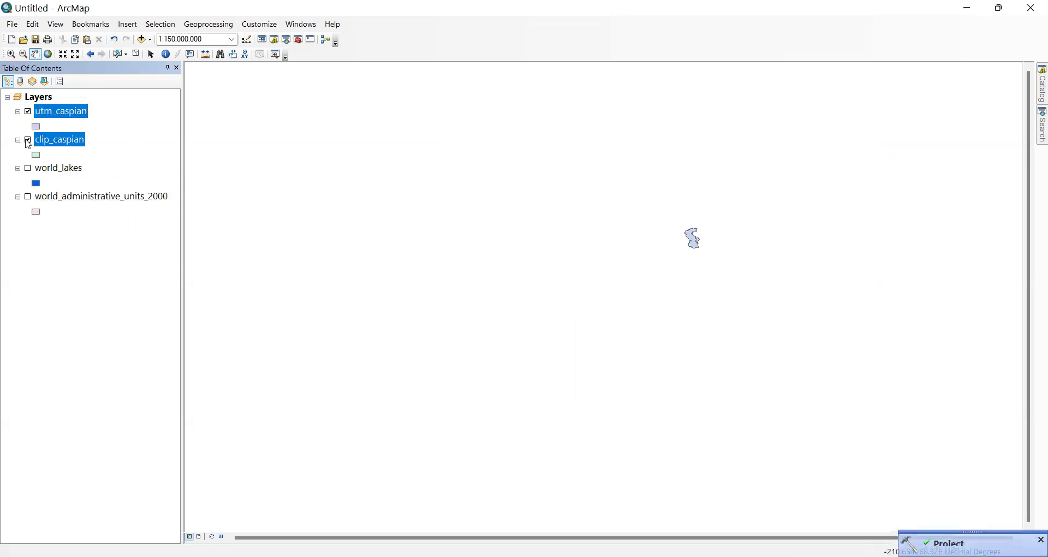
right_click(60, 116)
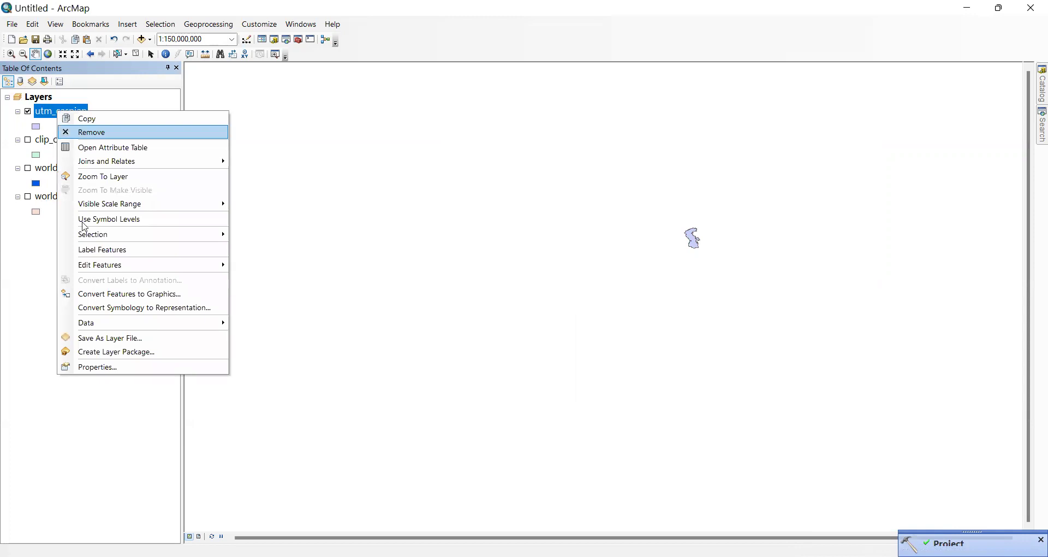
click(105, 363)
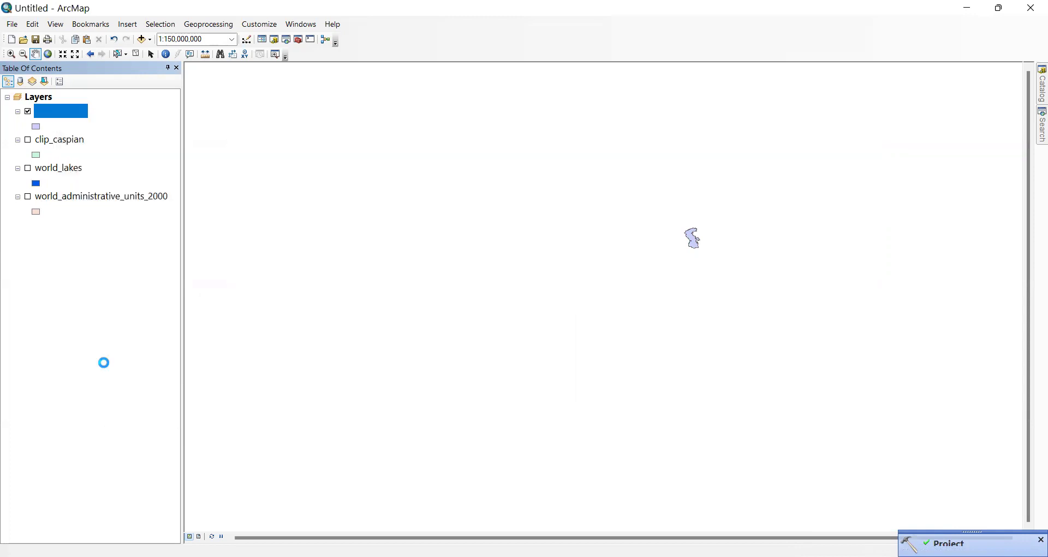
click(309, 144)
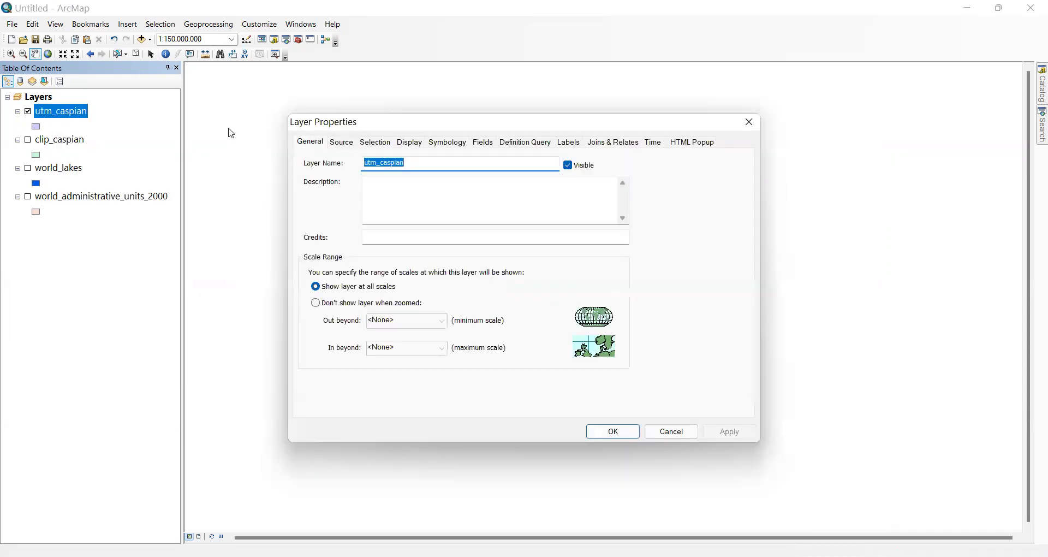
click(340, 145)
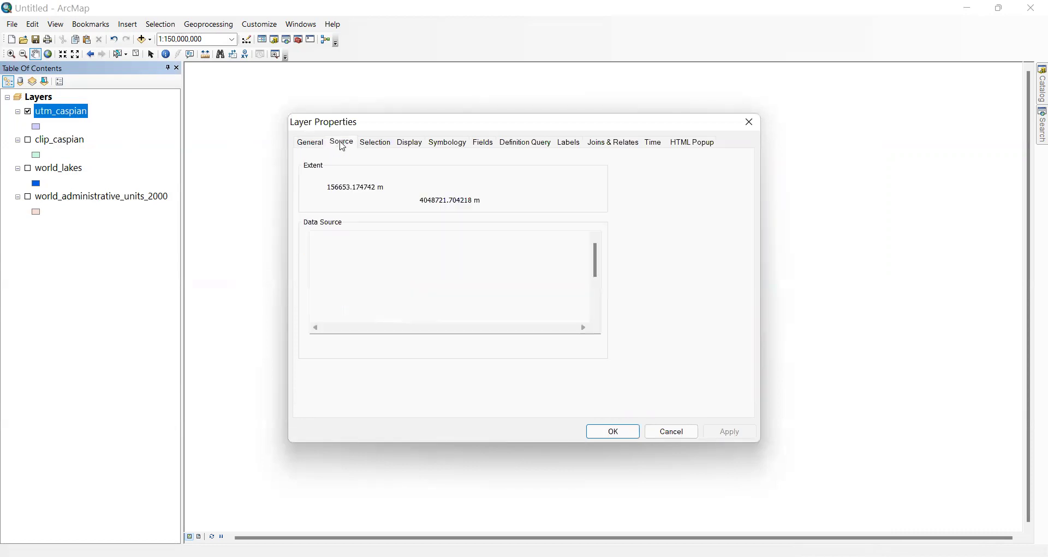
Check the extent units, projected coordinate system and projection in utm_caspian's source information.
double_click(380, 188)
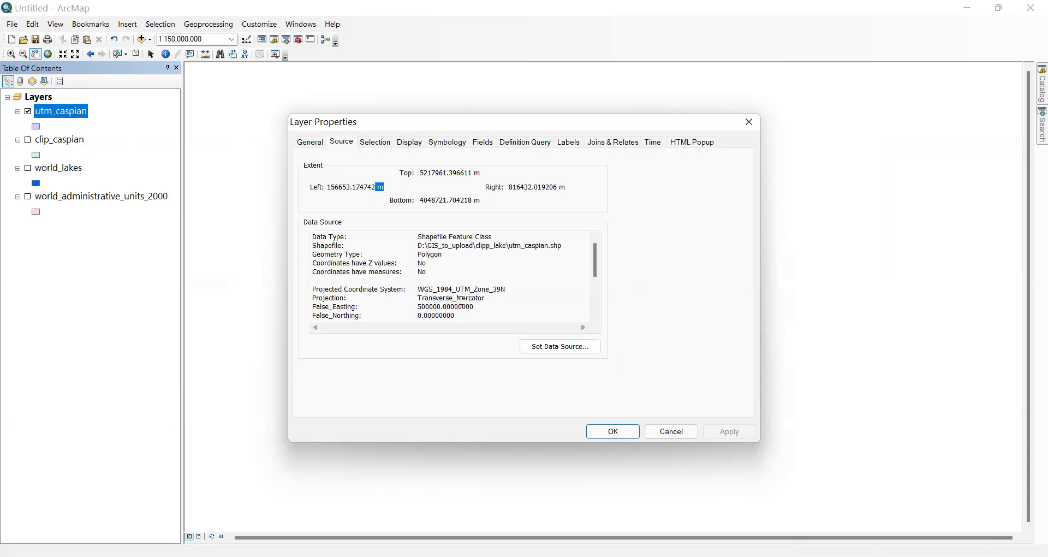
drag(511, 293, 427, 290)
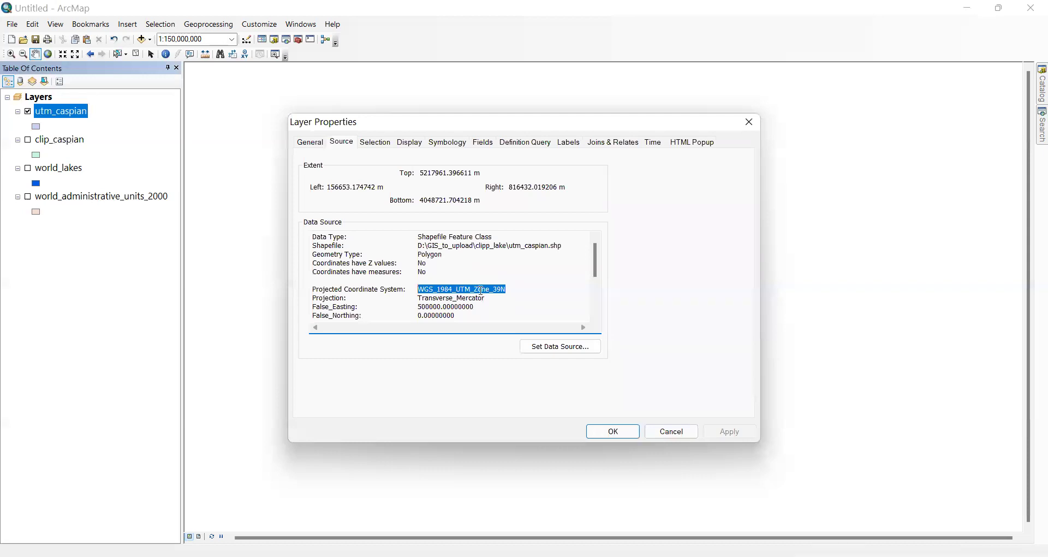
click(517, 292)
drag(507, 290, 352, 290)
click(493, 298)
drag(493, 298, 421, 299)
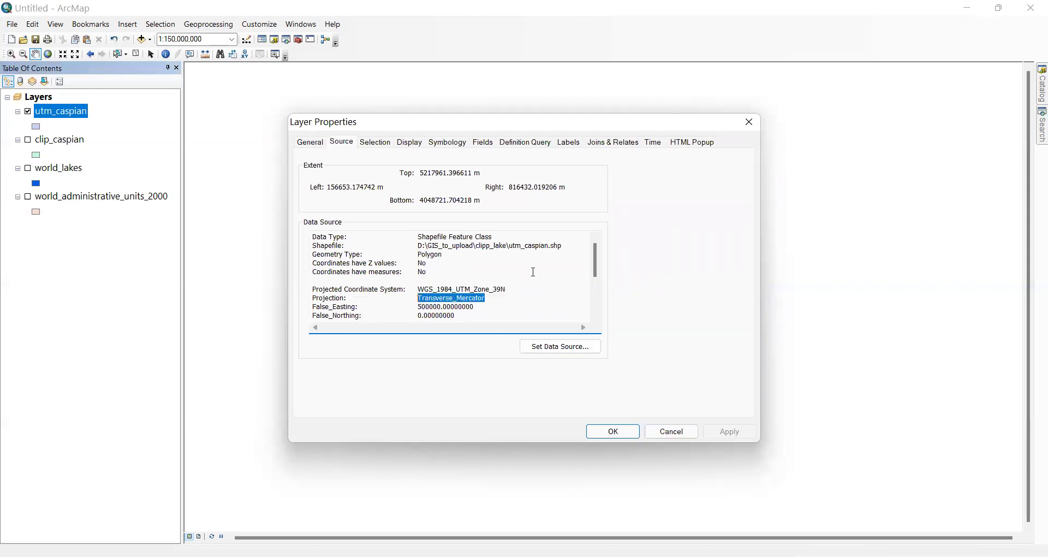